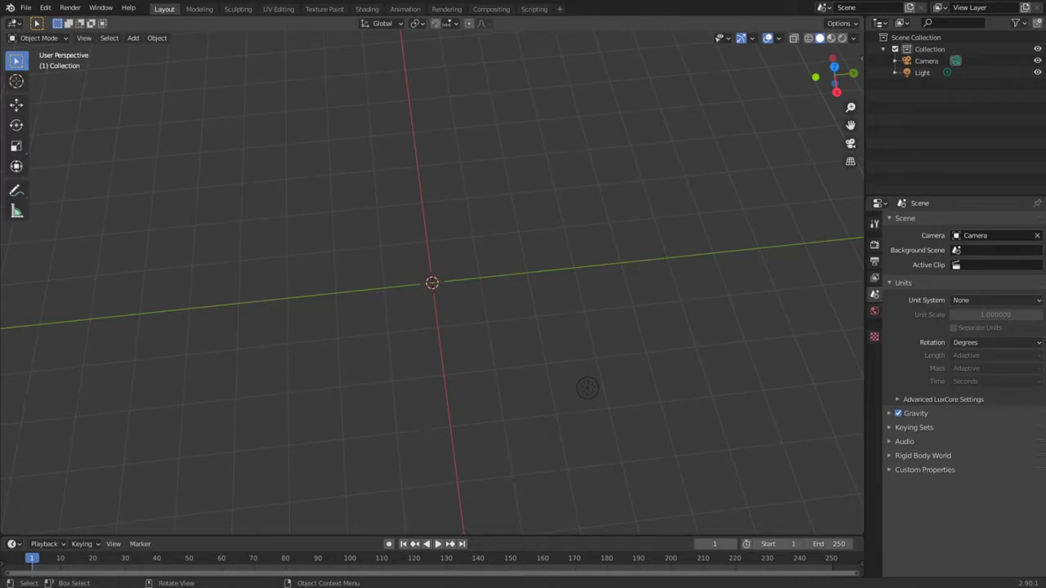
# Add a circle mesh with 64 vertices and a radius of 4.6
pyautogui.hotkey('shift', 'a')
pyautogui.click(490, 366)
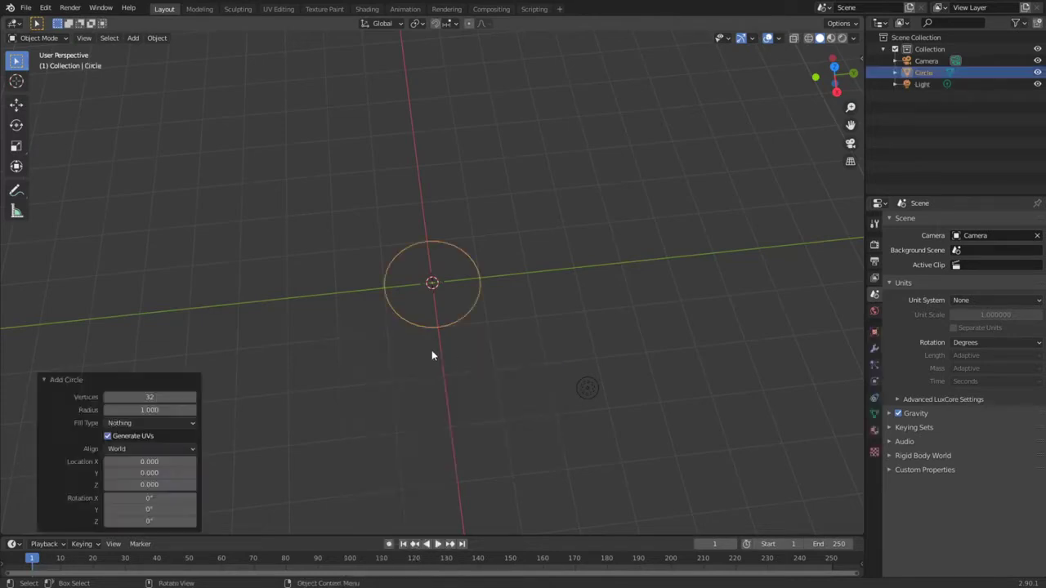
pyautogui.click(141, 399)
pyautogui.write('64')
pyautogui.press('Tab')
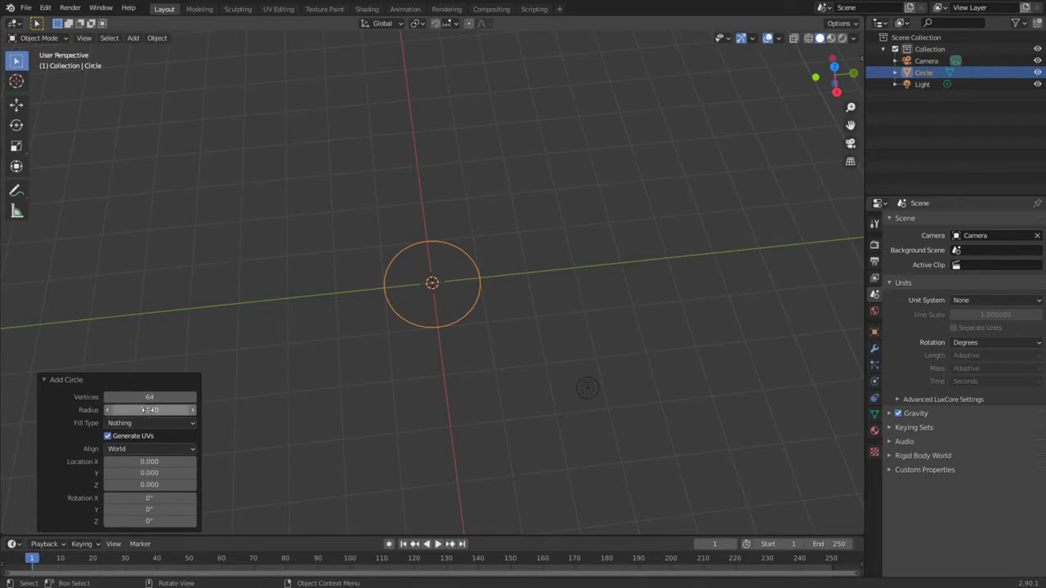
pyautogui.write('1.0')
pyautogui.write('4')
pyautogui.write('.6')
pyautogui.press('Return')
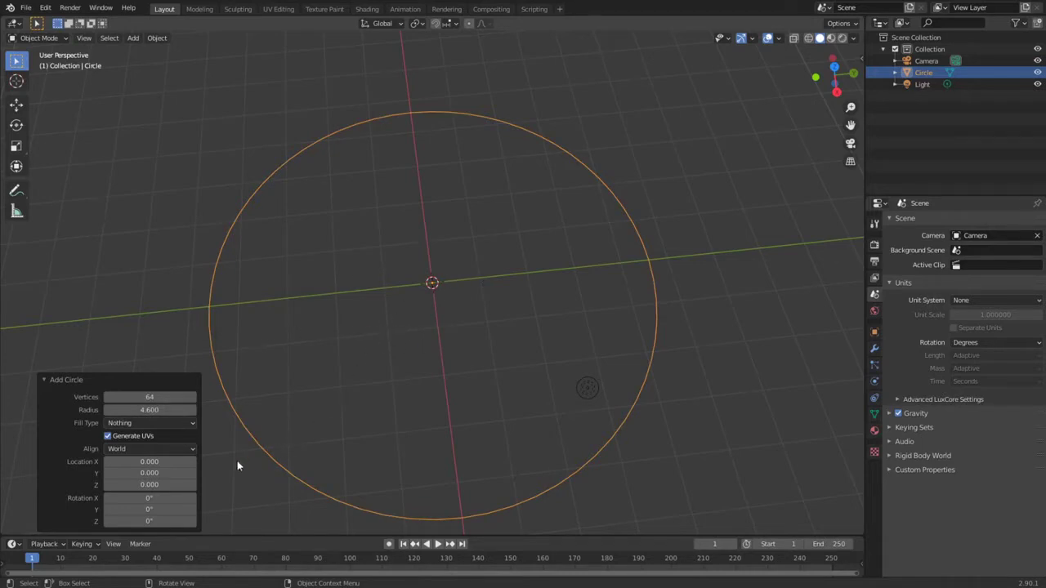
# Set the circle's X location to 0 so it sits at the world origin
pyautogui.click(163, 461)
pyautogui.press('Return')
pyautogui.click(159, 461)
pyautogui.press('Return')
# Enter Edit Mode on the 64-vertex circle and zoom out to see it whole
pyautogui.moveTo(417, 366)
pyautogui.mouseDown(button='middle')
pyautogui.moveTo(384, 379)
pyautogui.moveTo(406, 384)
pyautogui.mouseUp(button='middle')
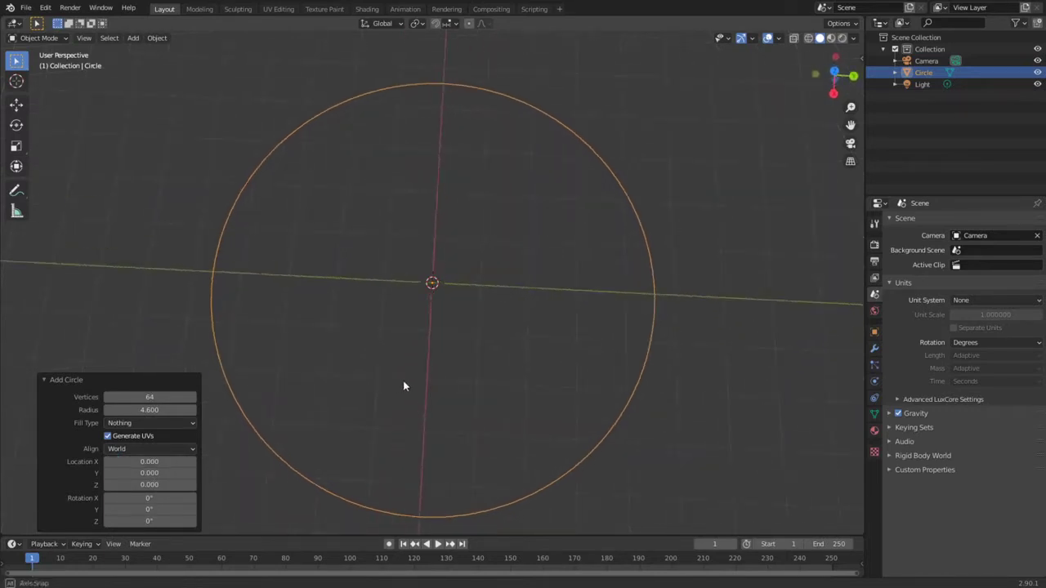
pyautogui.click(407, 336)
pyautogui.moveTo(425, 326); pyautogui.dragTo(430, 322, button='middle')
pyautogui.press('Tab')
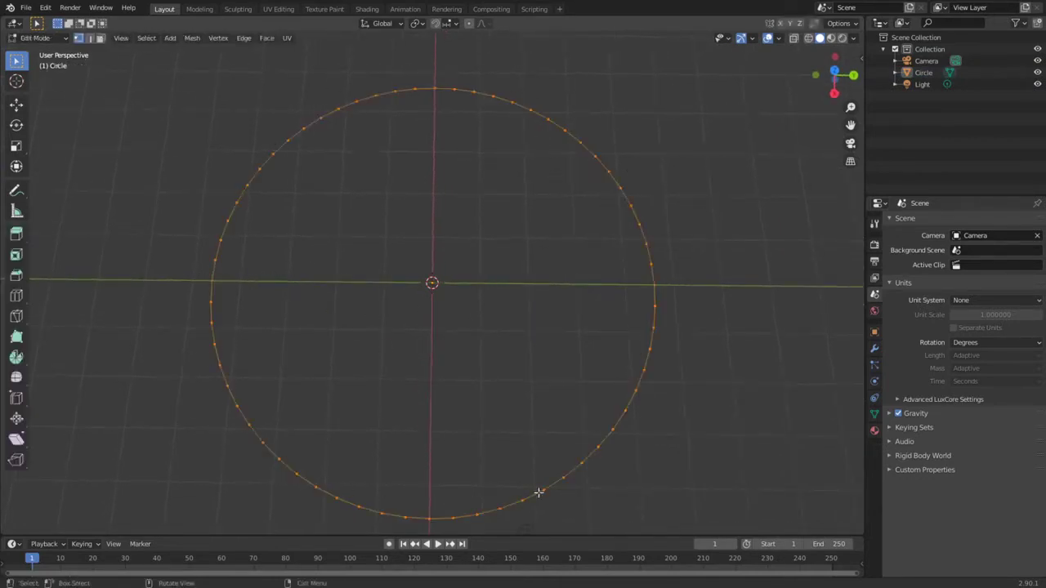
pyautogui.scroll(-1, 435, 381)
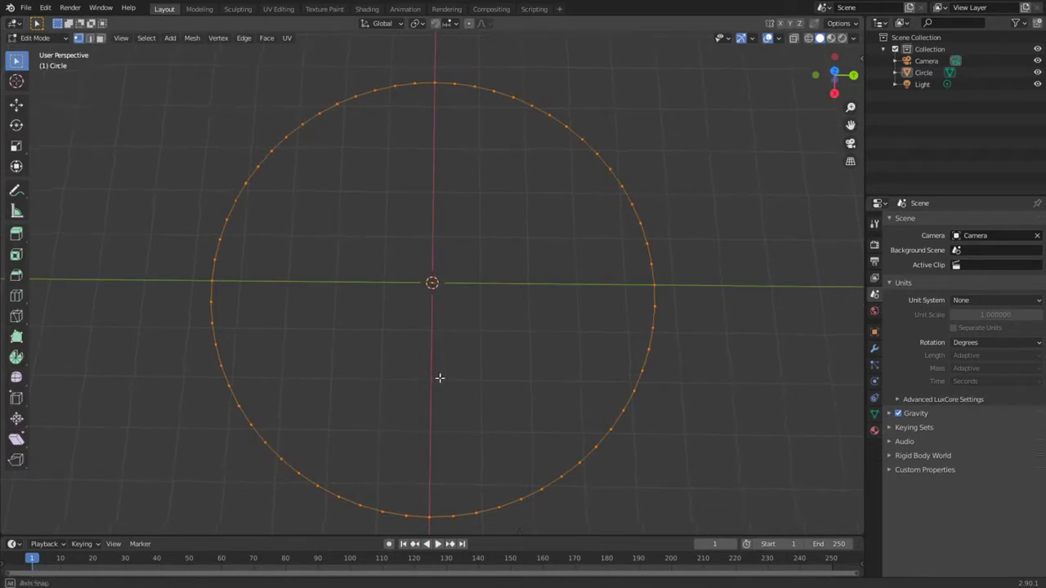
pyautogui.scroll(-1, 440, 378)
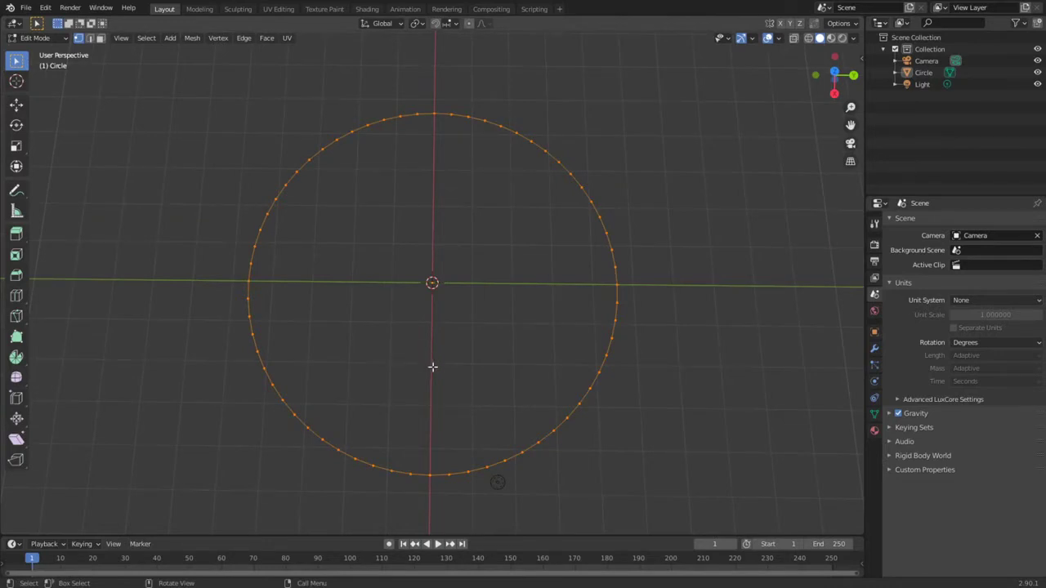
# Extrude the circle's edge and scale it outward into a flat ring
pyautogui.press('g')
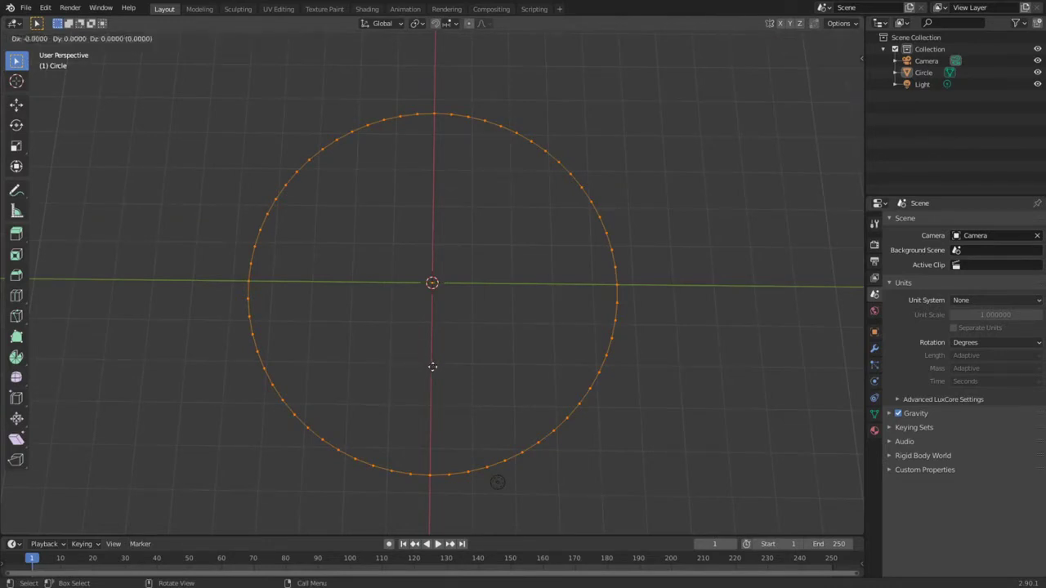
pyautogui.press('s')
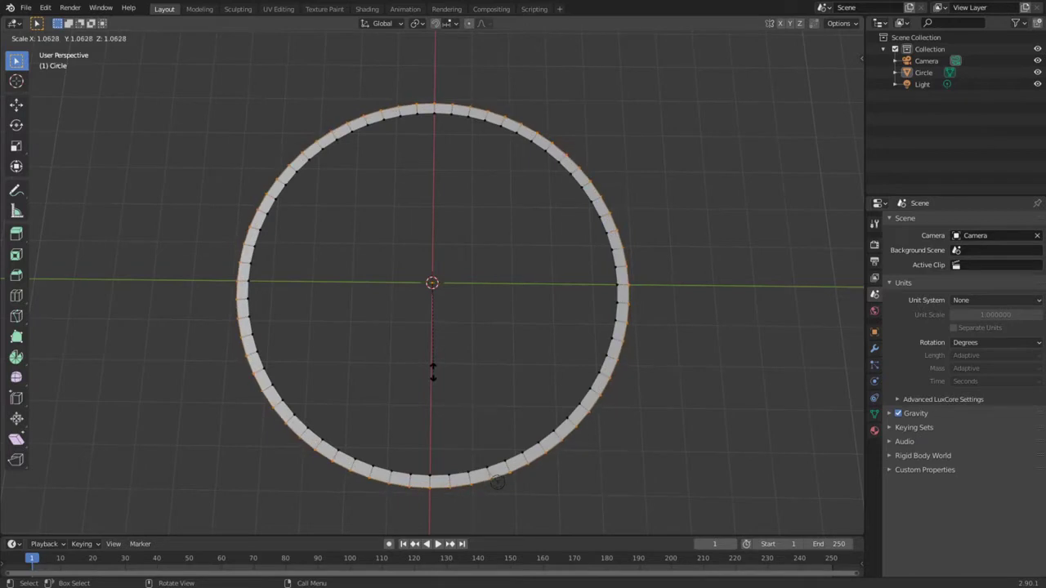
pyautogui.click(433, 372)
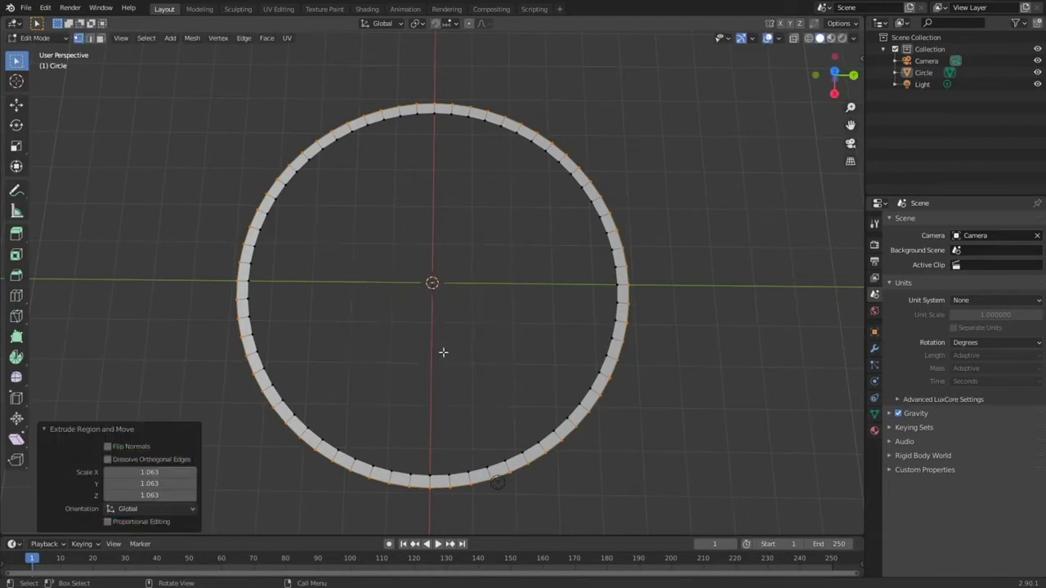
# Rescale the ring to 0.987 in top view and confirm a vertex sits at X≈4.874
pyautogui.press('KP_7')
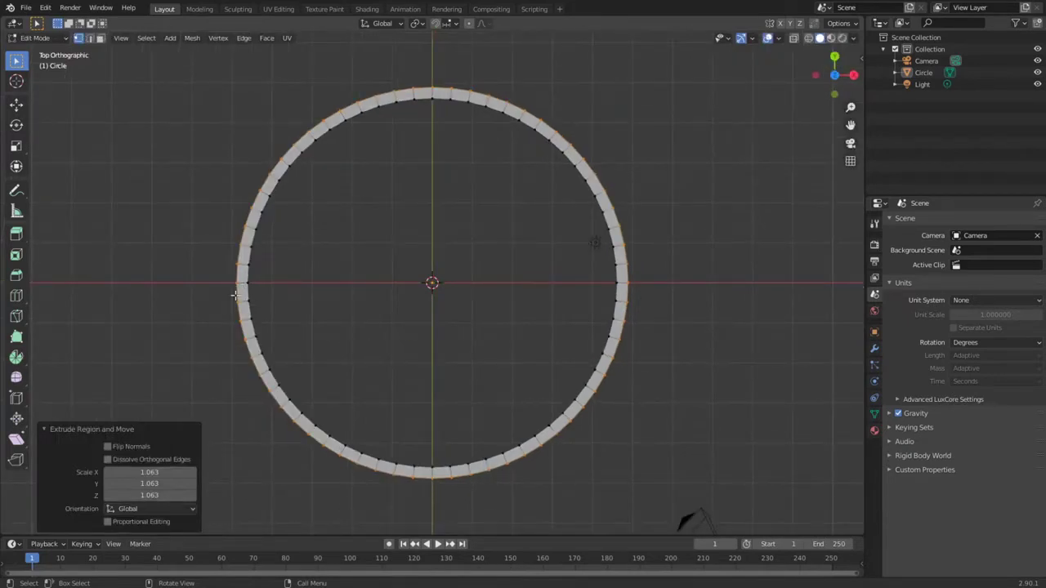
pyautogui.press('s')
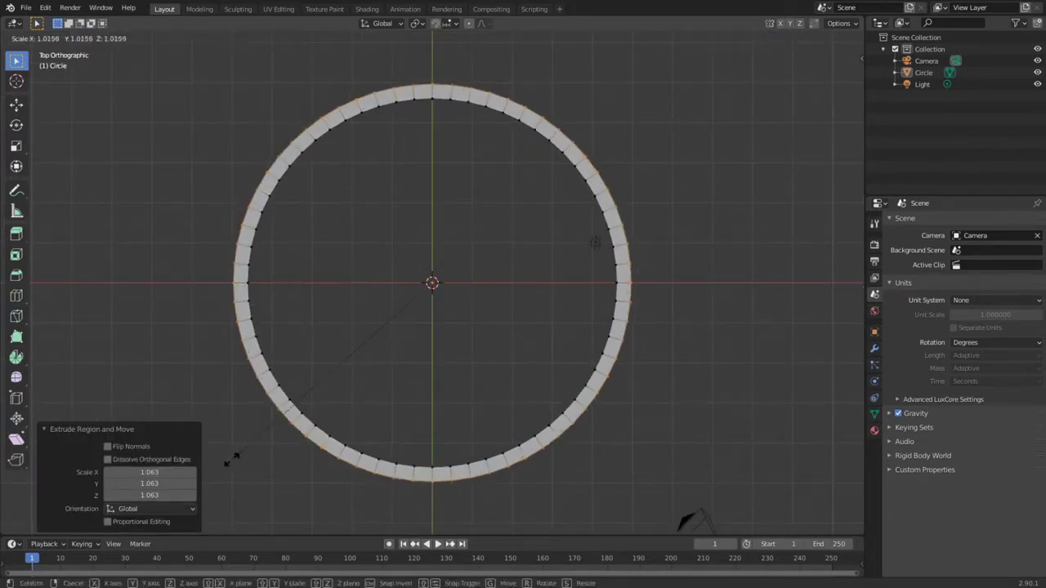
pyautogui.click(235, 455)
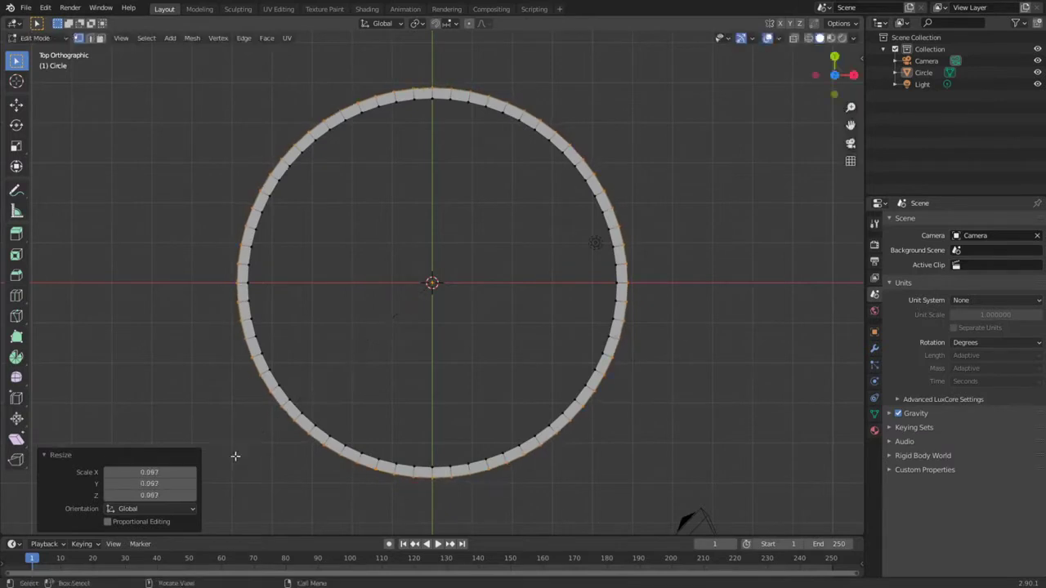
pyautogui.click(625, 284)
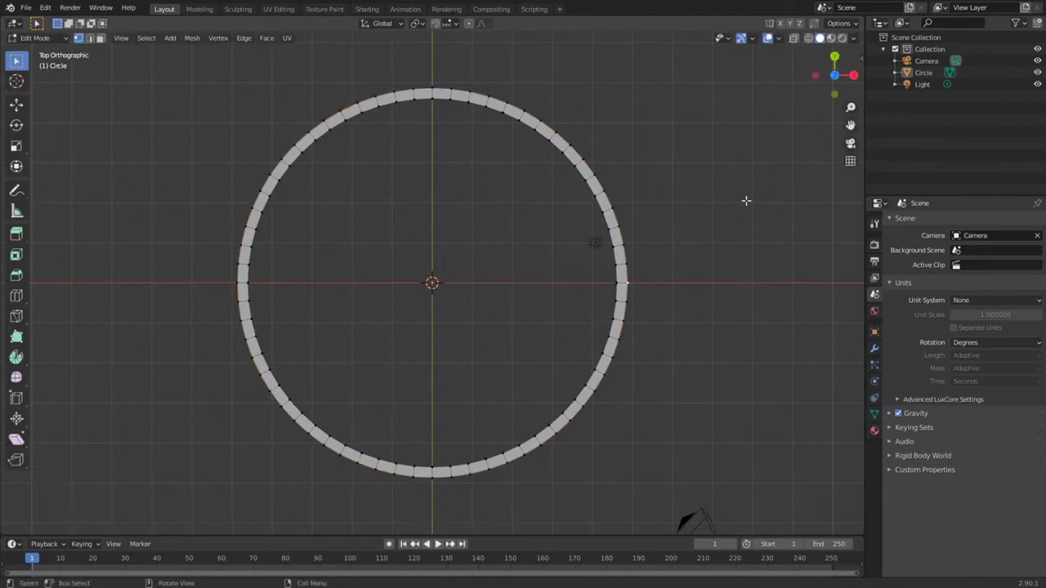
pyautogui.click(862, 57)
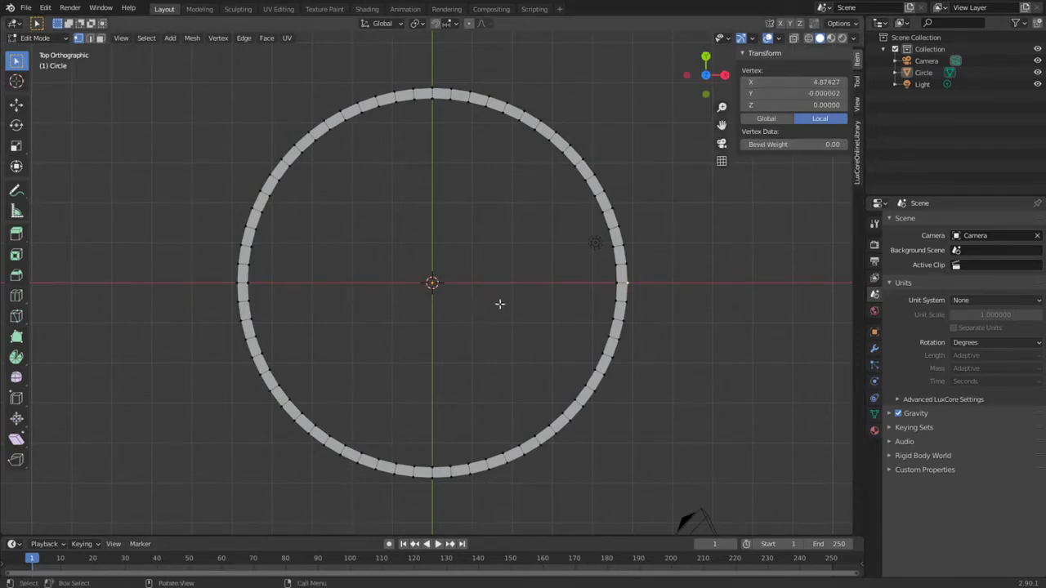
# Select the whole flat ring and extrude it upward
pyautogui.press('a')
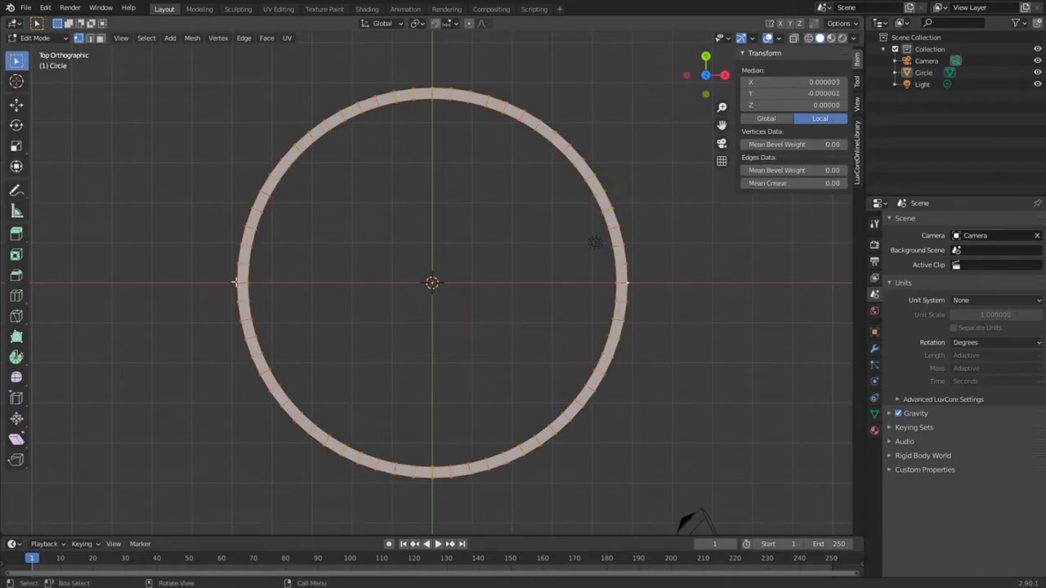
pyautogui.moveTo(359, 335)
pyautogui.mouseDown(button='middle')
pyautogui.moveTo(367, 212)
pyautogui.moveTo(362, 252)
pyautogui.moveTo(382, 273)
pyautogui.moveTo(371, 299)
pyautogui.moveTo(378, 257)
pyautogui.mouseUp(button='middle')
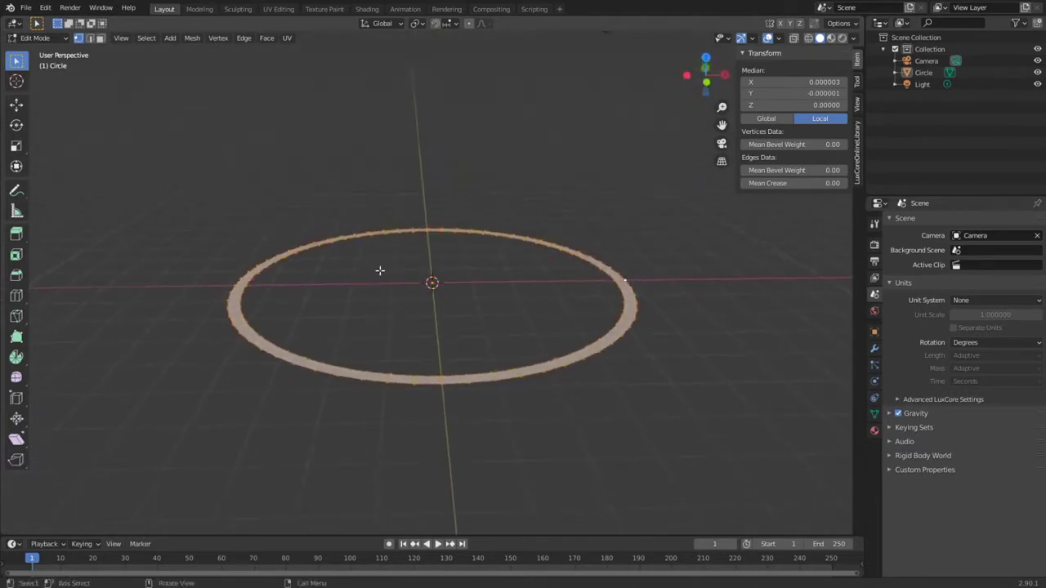
pyautogui.moveTo(454, 263); pyautogui.dragTo(453, 286, button='middle')
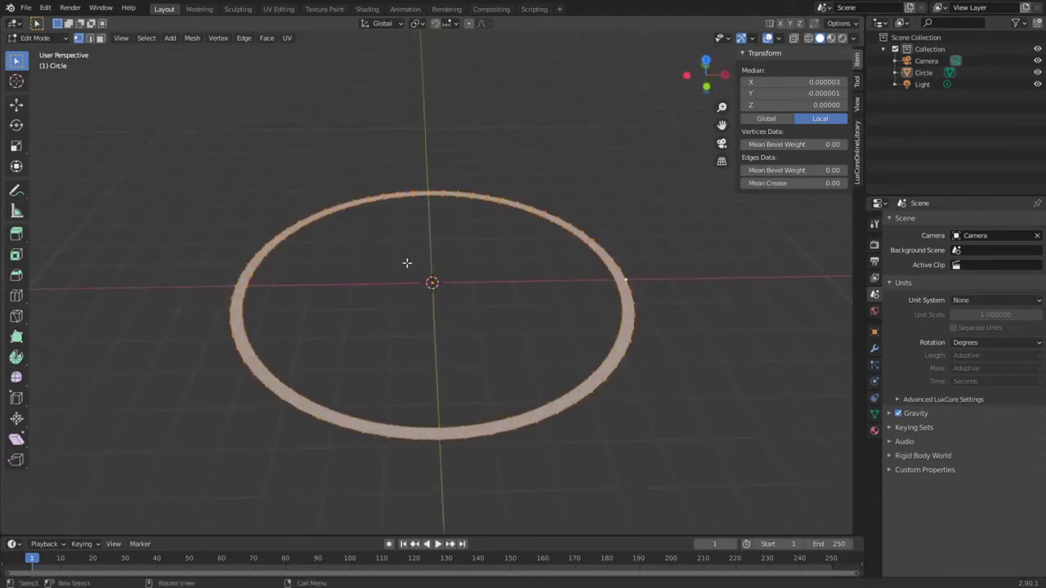
pyautogui.hotkey('alt', 'a')
pyautogui.press('a')
pyautogui.press('e')
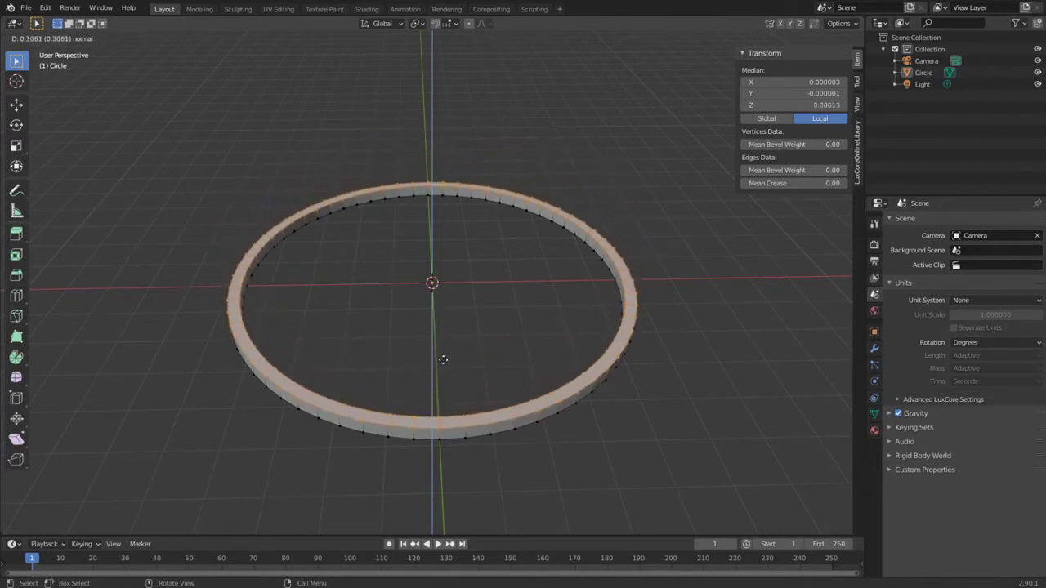
pyautogui.click(443, 359)
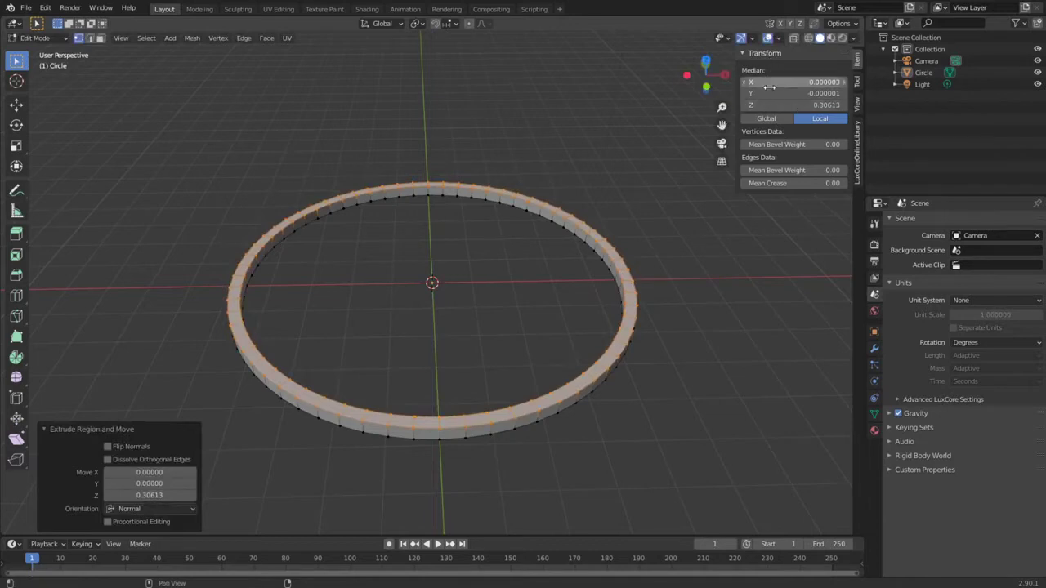
# Set the extruded top's Median Z to 0.3, then clear the selection
pyautogui.click(772, 106)
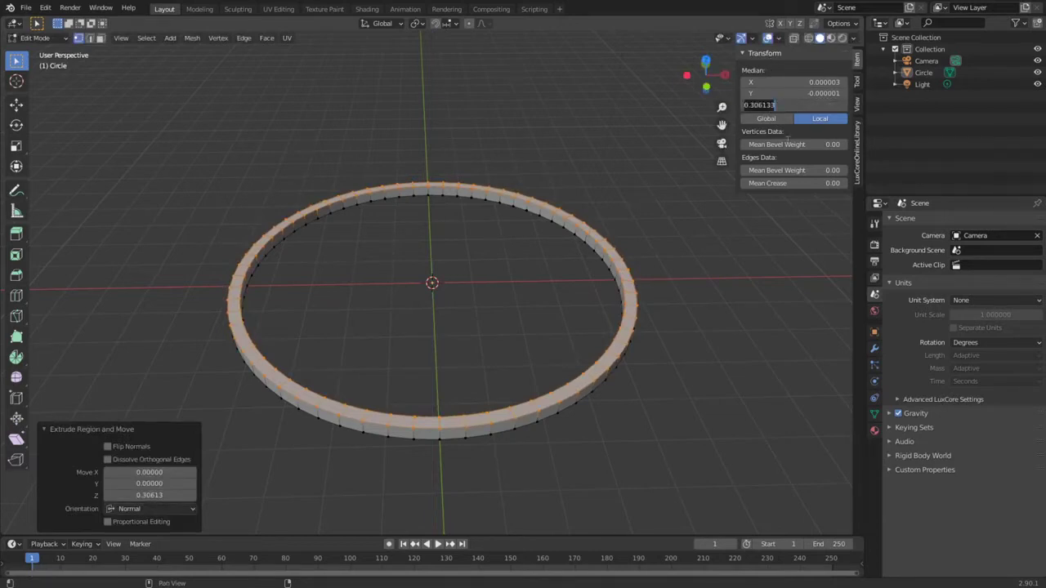
pyautogui.write('0.3')
pyautogui.press('Return')
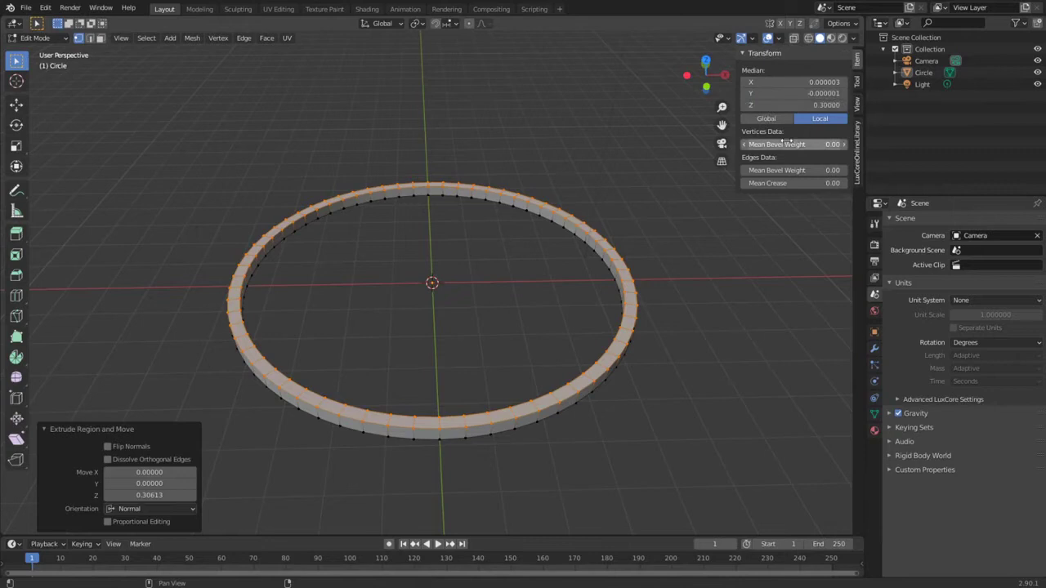
pyautogui.press('a')
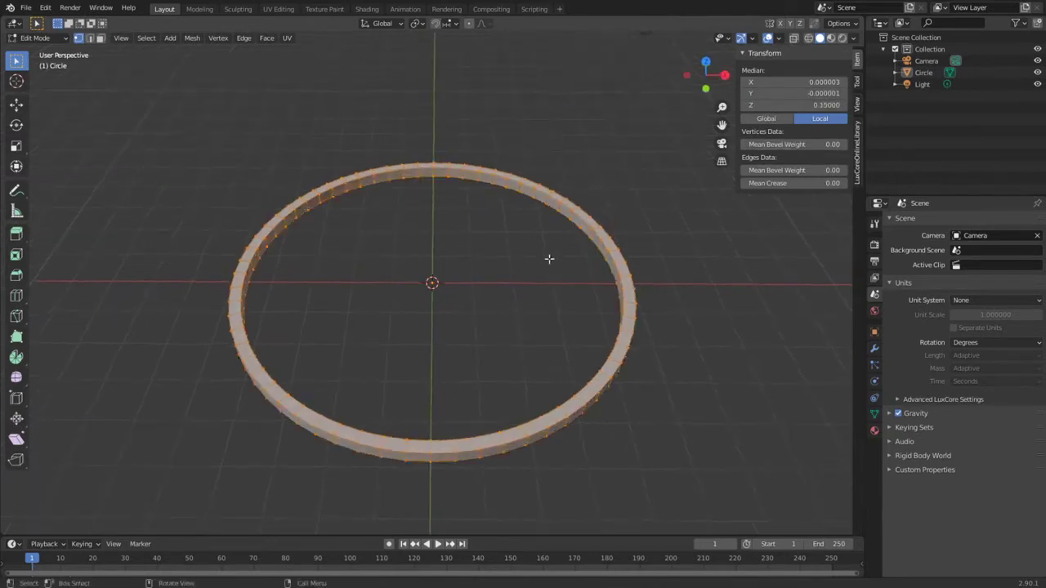
pyautogui.hotkey('alt', 'a')
pyautogui.moveTo(544, 259); pyautogui.dragTo(543, 264, button='middle')
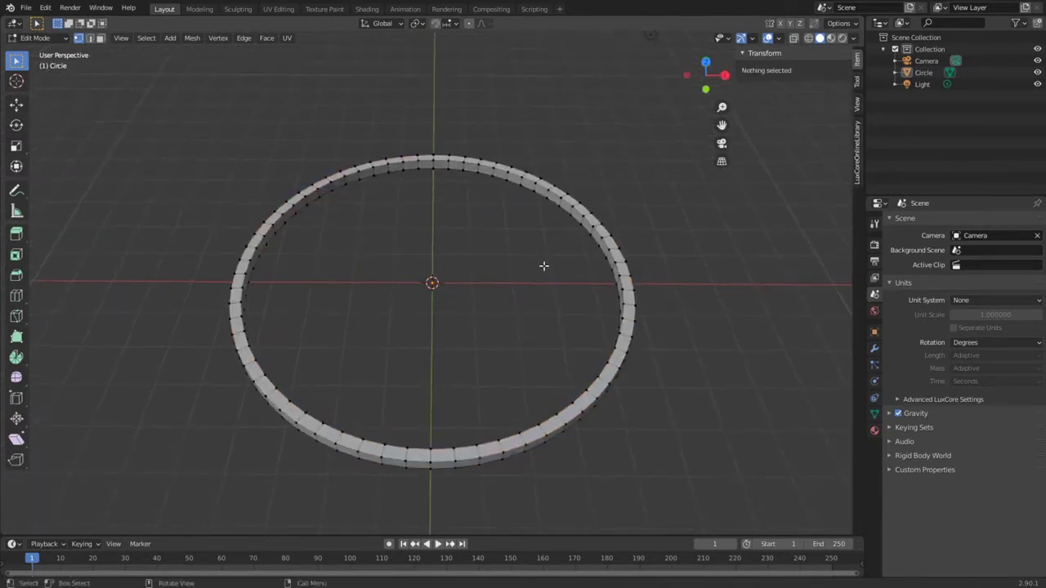
# In top view with Face select, pick eight evenly spaced faces around the ring band
pyautogui.press('KP_7')
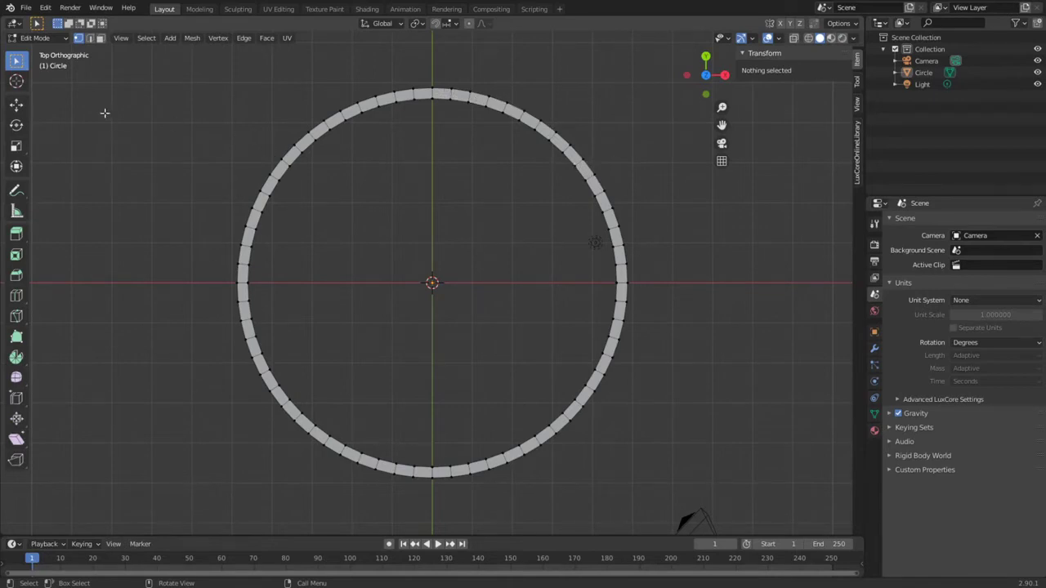
pyautogui.click(101, 38)
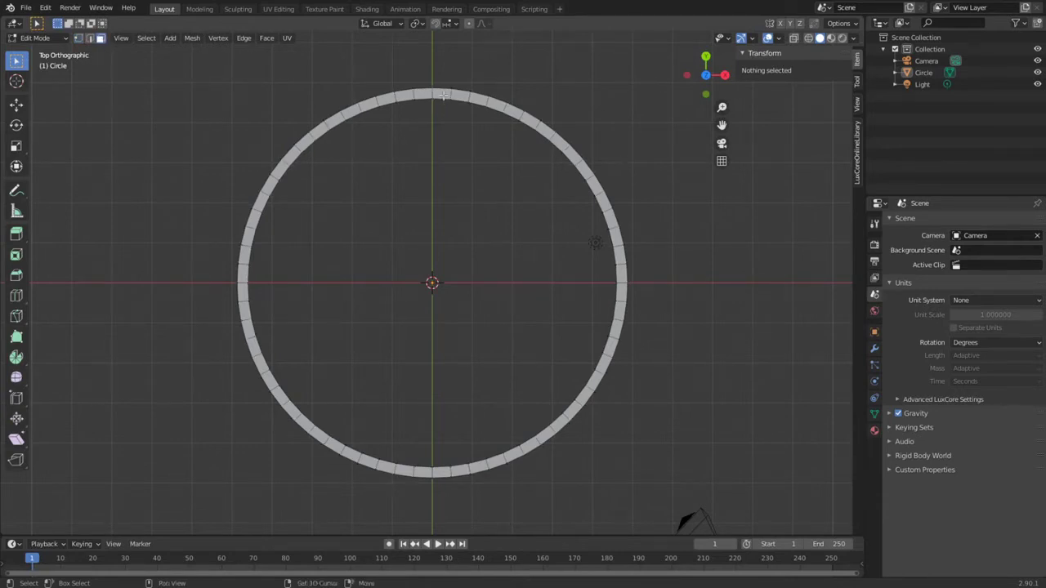
pyautogui.click(443, 96)
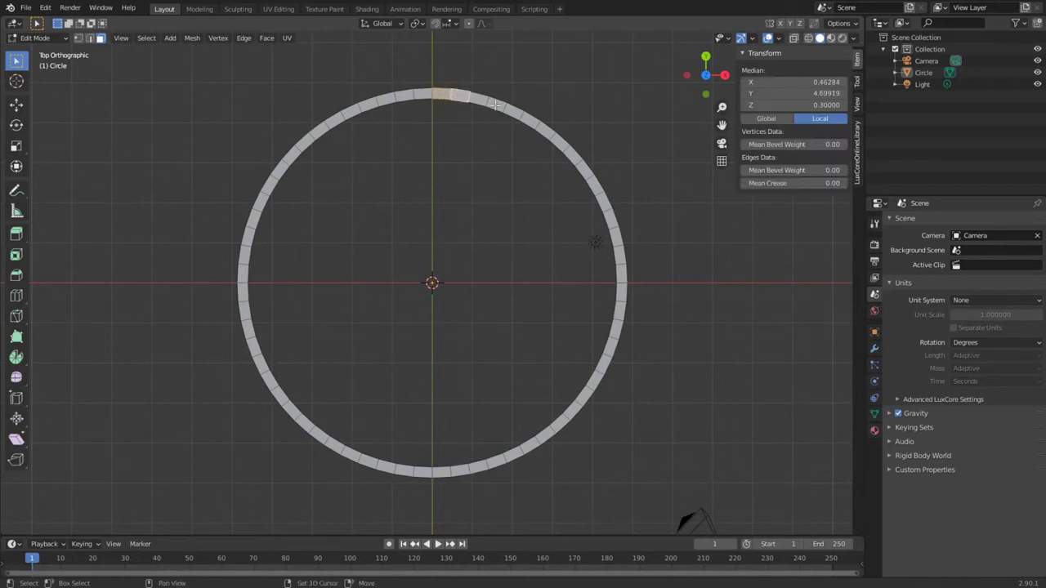
pyautogui.keyDown('shift'); pyautogui.click(572, 155); pyautogui.keyUp('shift')
pyautogui.keyDown('shift'); pyautogui.click(587, 173); pyautogui.keyUp('shift')
pyautogui.keyDown('shift'); pyautogui.click(621, 301); pyautogui.keyUp('shift')
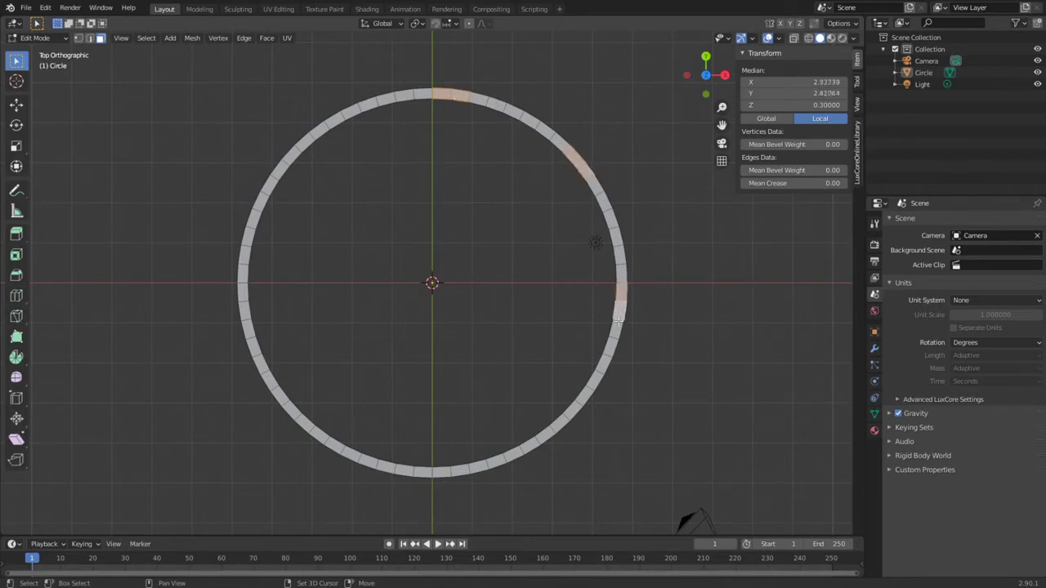
pyautogui.keyDown('shift'); pyautogui.click(558, 422); pyautogui.keyUp('shift')
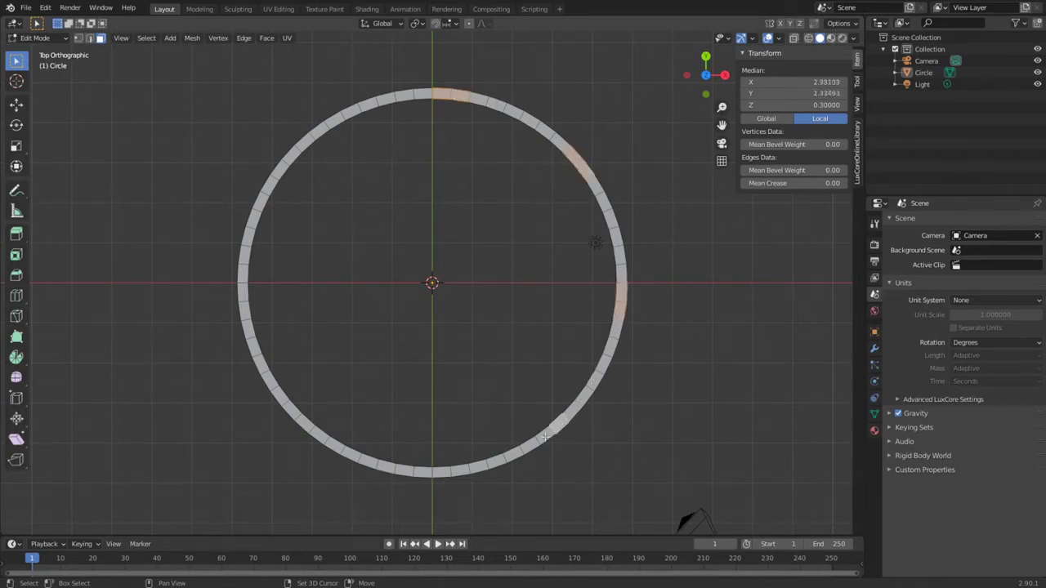
pyautogui.keyDown('shift'); pyautogui.click(422, 472); pyautogui.keyUp('shift')
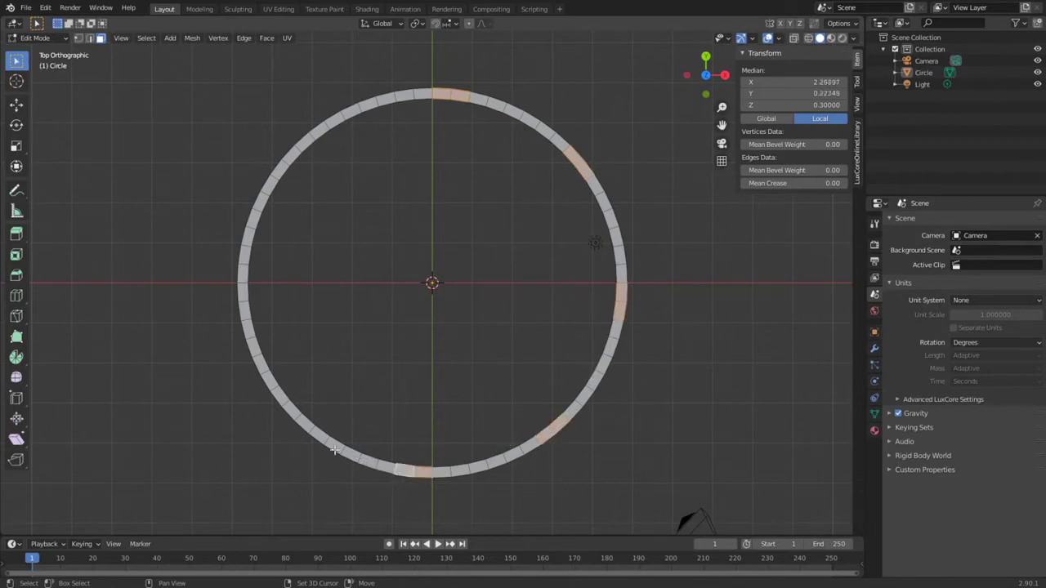
pyautogui.keyDown('shift'); pyautogui.click(288, 408); pyautogui.keyUp('shift')
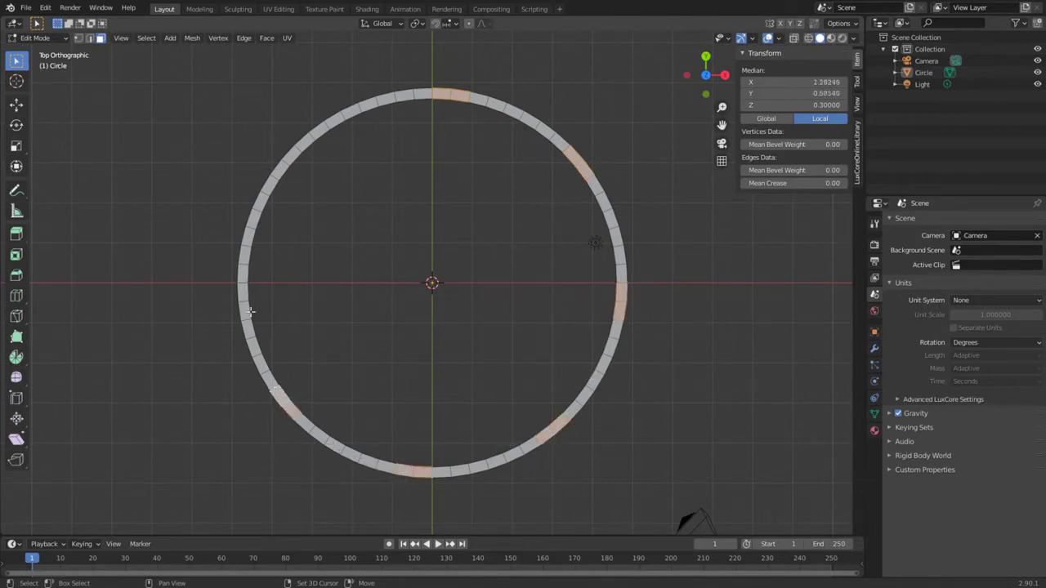
pyautogui.keyDown('shift'); pyautogui.click(243, 272); pyautogui.keyUp('shift')
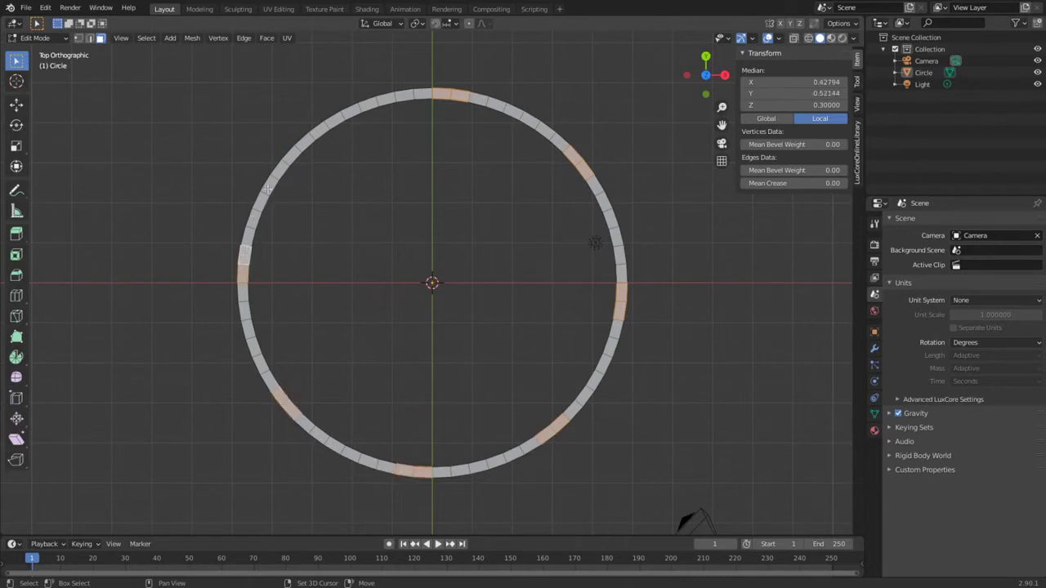
pyautogui.keyDown('shift'); pyautogui.click(302, 144); pyautogui.keyUp('shift')
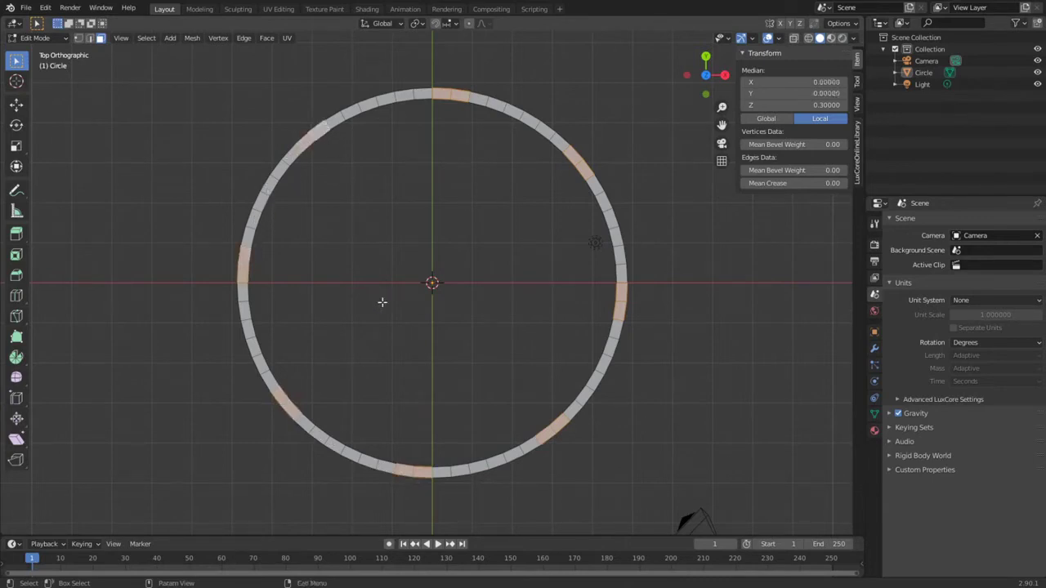
# Extrude the eight selected faces upward into pillars
pyautogui.moveTo(426, 362)
pyautogui.mouseDown(button='middle')
pyautogui.moveTo(432, 284)
pyautogui.moveTo(443, 280)
pyautogui.mouseUp(button='middle')
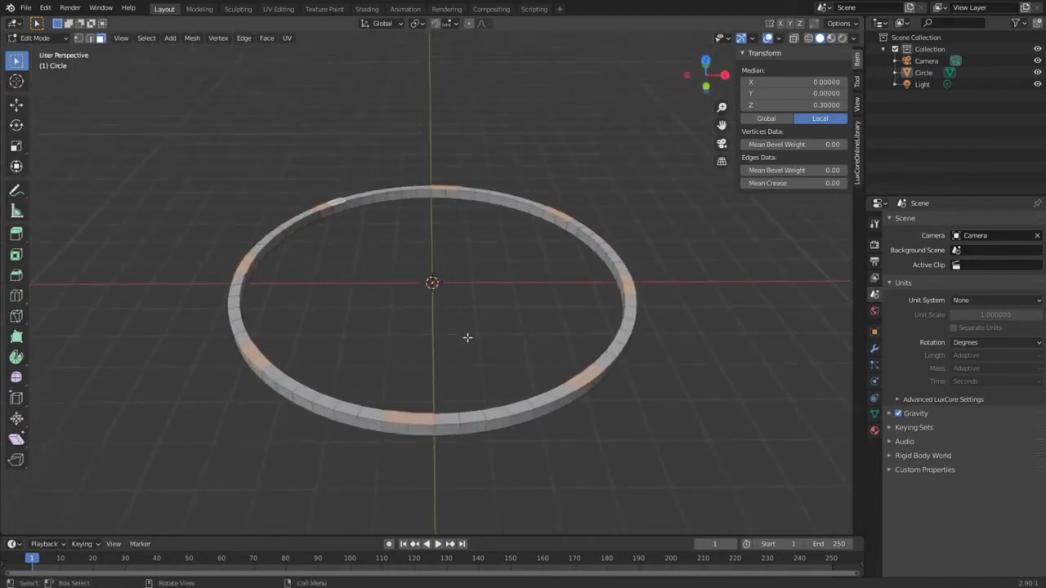
pyautogui.press('e')
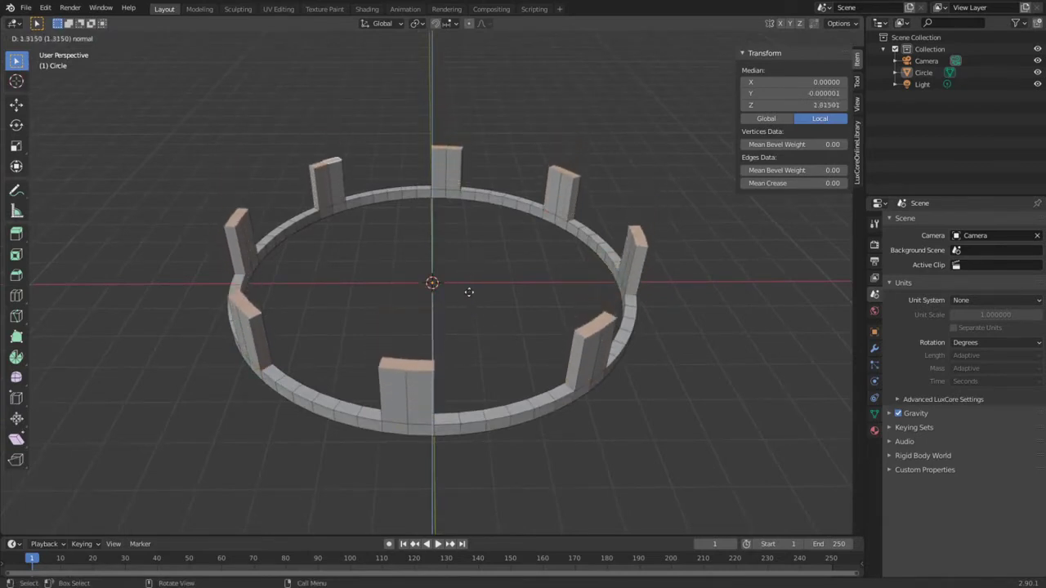
pyautogui.click(455, 218)
pyautogui.scroll(-2, 462, 234)
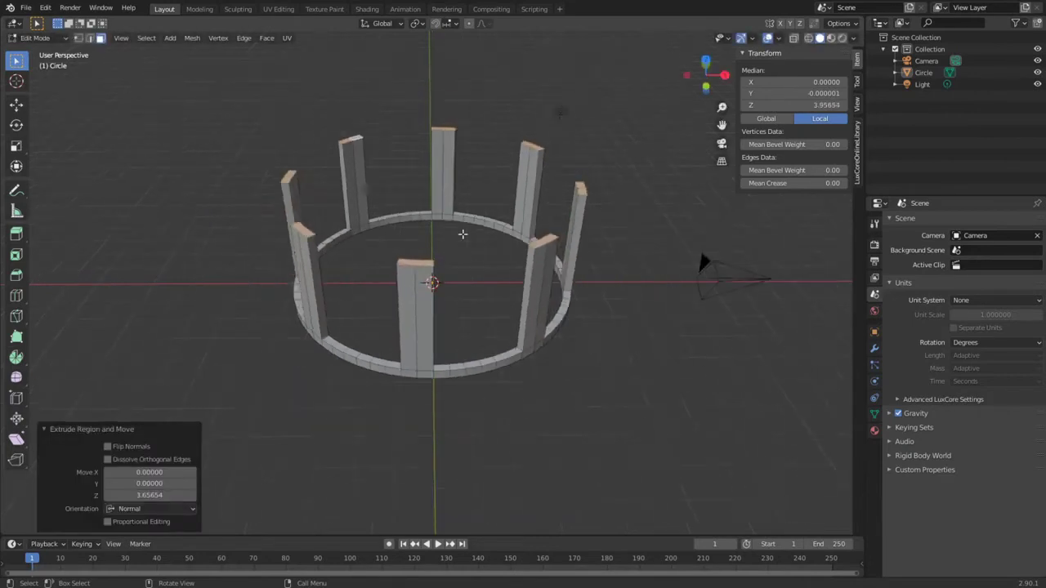
pyautogui.moveTo(463, 234); pyautogui.dragTo(464, 242, button='middle')
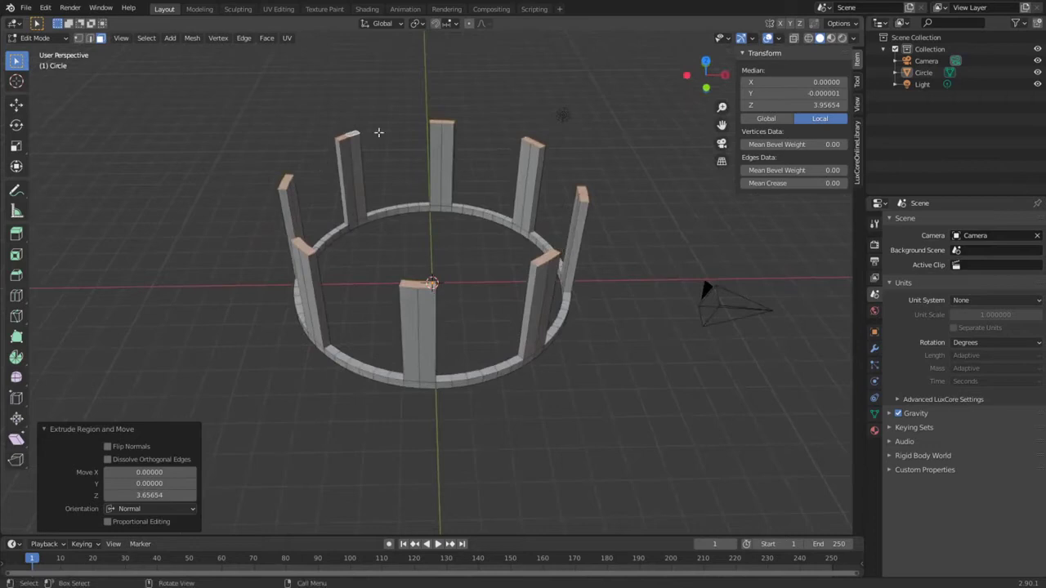
# Set the pillar tops' Median Z to 8.3 and orbit to view all eight pillars
pyautogui.click(800, 103)
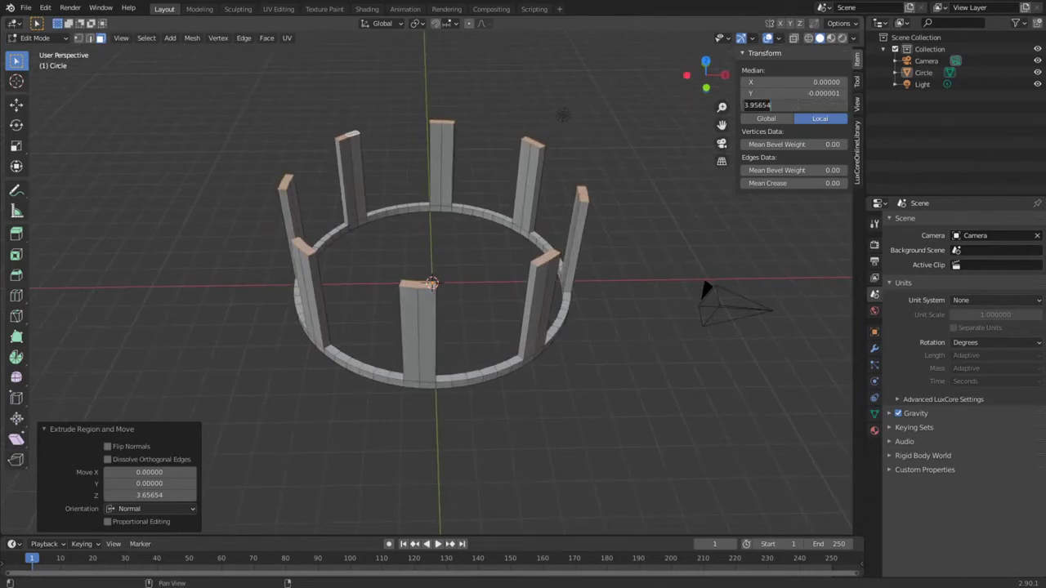
pyautogui.write('8.3')
pyautogui.press('Return')
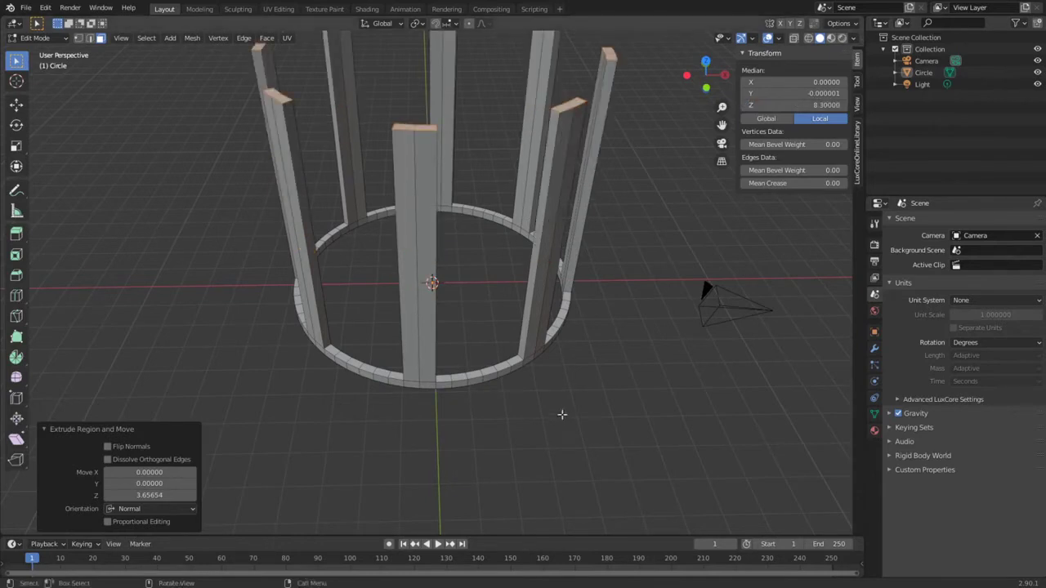
pyautogui.moveTo(537, 366)
pyautogui.mouseDown(button='middle')
pyautogui.moveTo(579, 381)
pyautogui.moveTo(588, 433)
pyautogui.moveTo(577, 437)
pyautogui.moveTo(567, 422)
pyautogui.moveTo(588, 386)
pyautogui.mouseUp(button='middle')
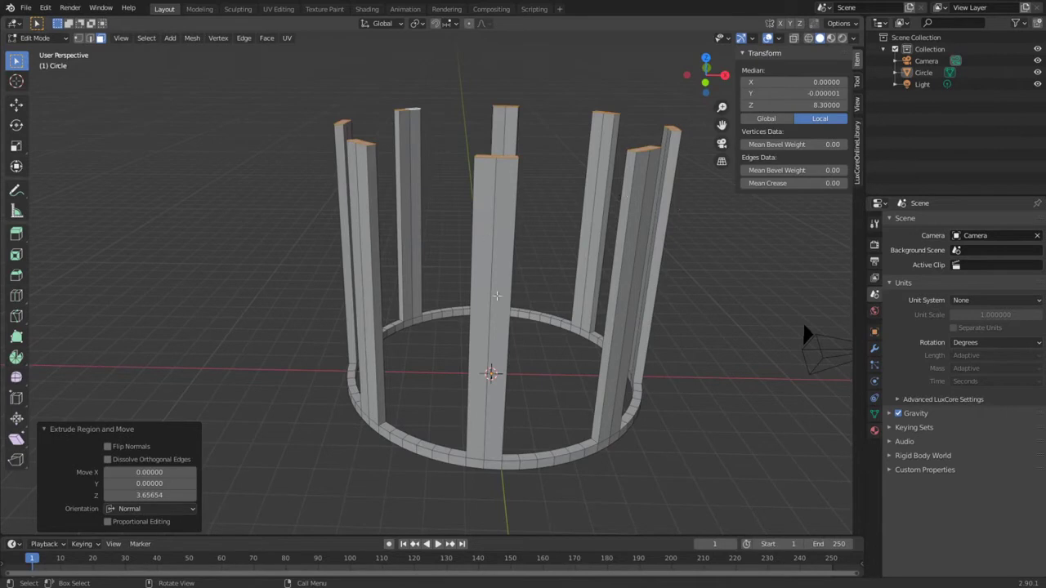
pyautogui.moveTo(497, 296); pyautogui.dragTo(543, 320, button='middle')
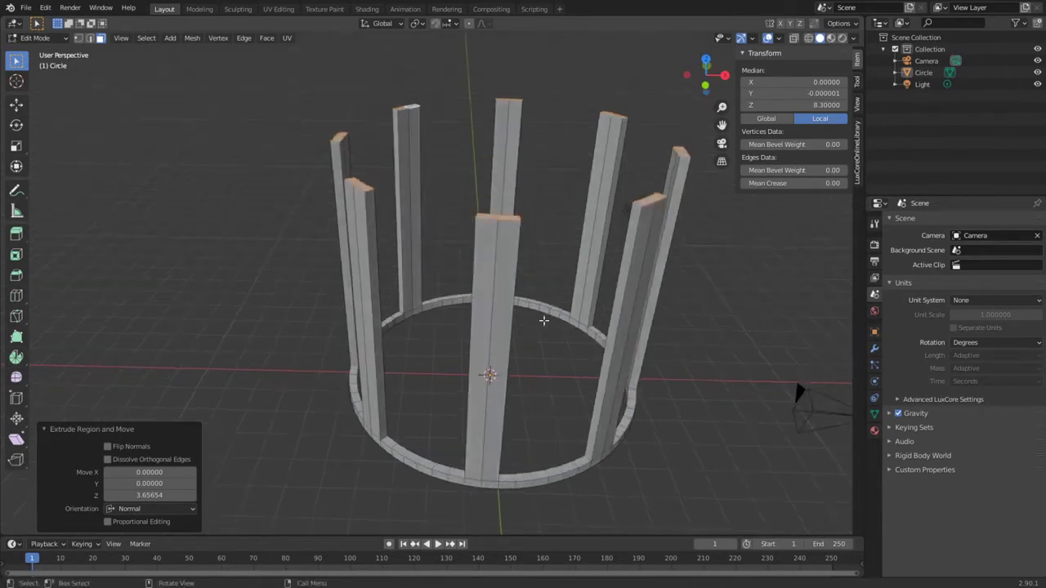
# From top view, scale the pillar tops down to 0.219 so they lean inward
pyautogui.press('KP_7')
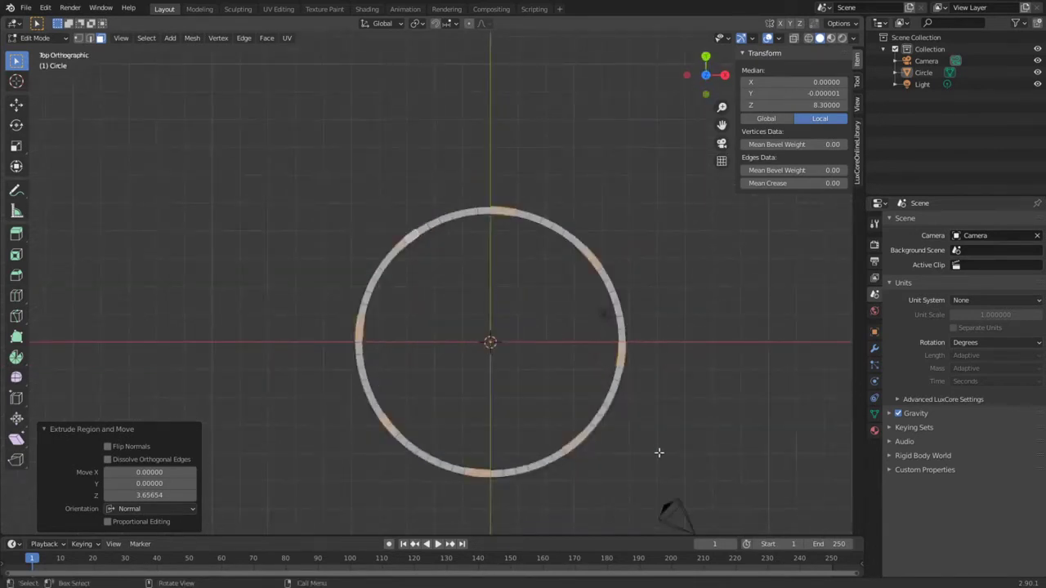
pyautogui.press('s')
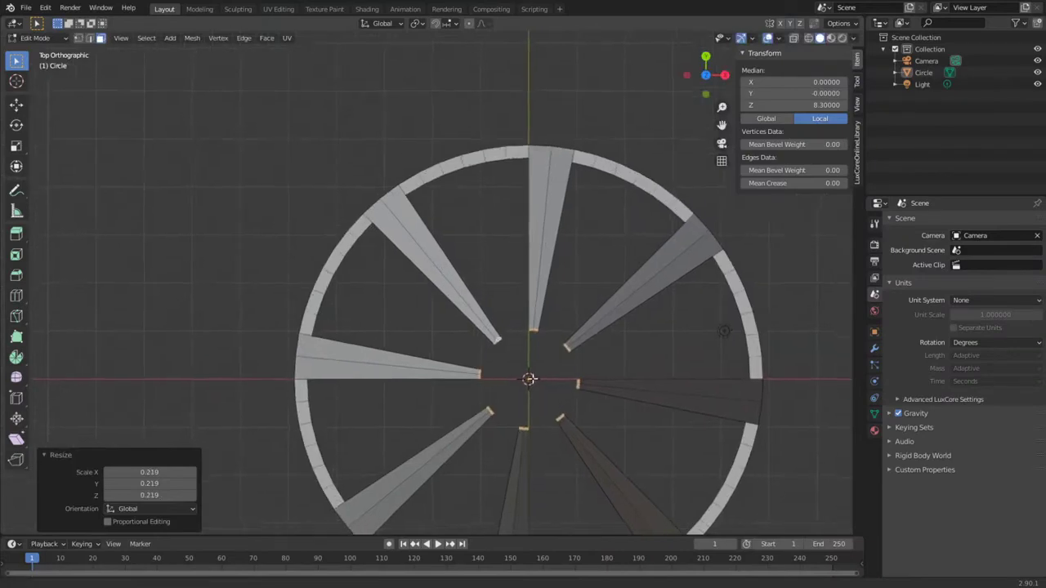
pyautogui.scroll(4, 518, 343)
pyautogui.scroll(1, 528, 367)
pyautogui.scroll(-4, 528, 359)
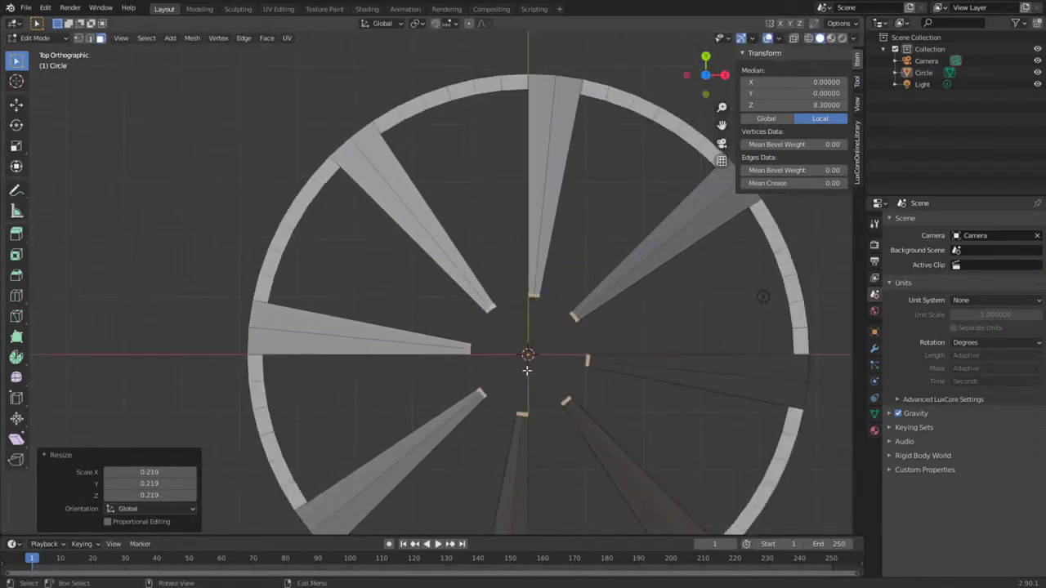
pyautogui.moveTo(527, 360)
pyautogui.mouseDown(button='middle')
pyautogui.moveTo(528, 350)
pyautogui.moveTo(507, 360)
pyautogui.moveTo(490, 327)
pyautogui.moveTo(546, 289)
pyautogui.moveTo(611, 264)
pyautogui.moveTo(495, 350)
pyautogui.moveTo(494, 328)
pyautogui.mouseUp(button='middle')
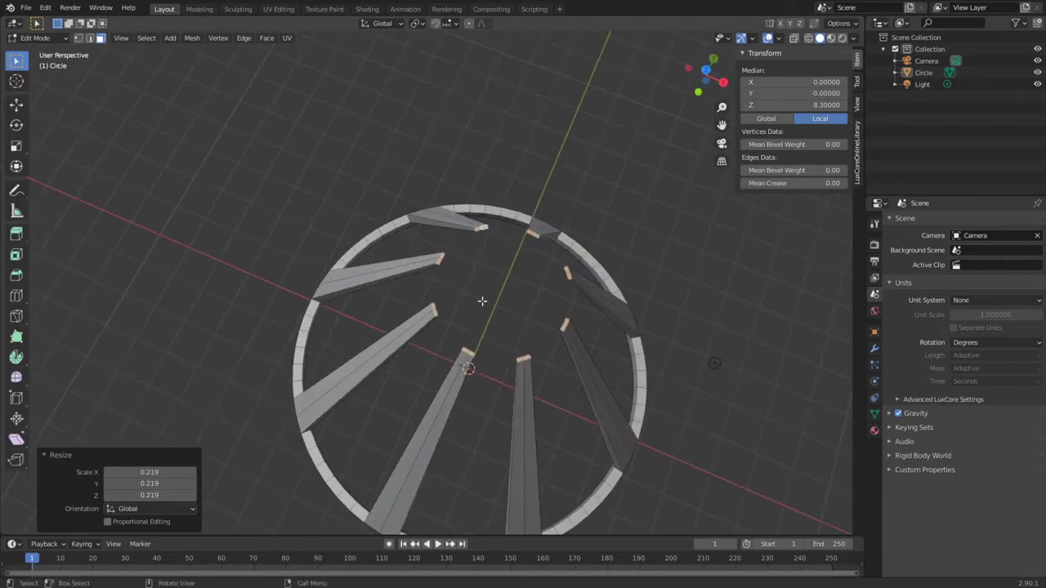
# Deselect the whole mesh and orbit around to inspect the eight tapered pillars
pyautogui.press('a')
pyautogui.hotkey('alt', 'a')
pyautogui.moveTo(471, 289)
pyautogui.mouseDown(button='middle')
pyautogui.moveTo(466, 303)
pyautogui.moveTo(509, 303)
pyautogui.moveTo(511, 294)
pyautogui.mouseUp(button='middle')
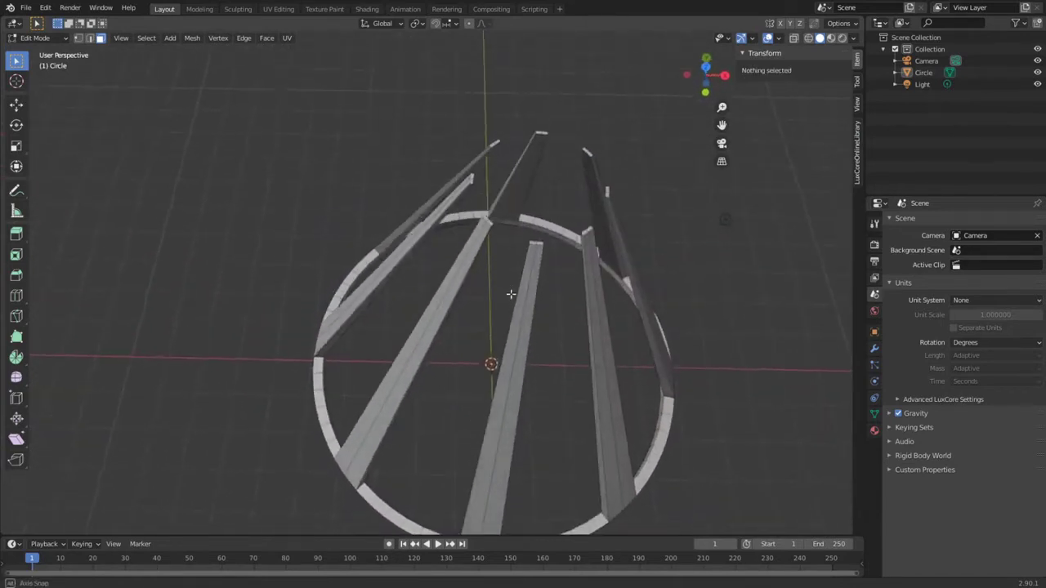
pyautogui.moveTo(362, 336); pyautogui.dragTo(378, 272, button='middle')
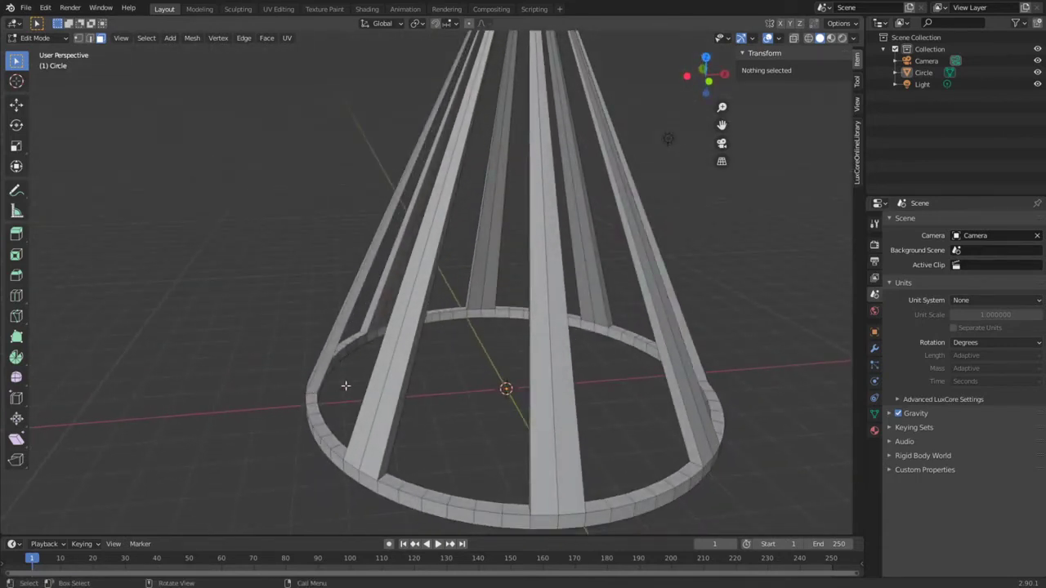
pyautogui.moveTo(346, 386); pyautogui.dragTo(391, 372, button='middle')
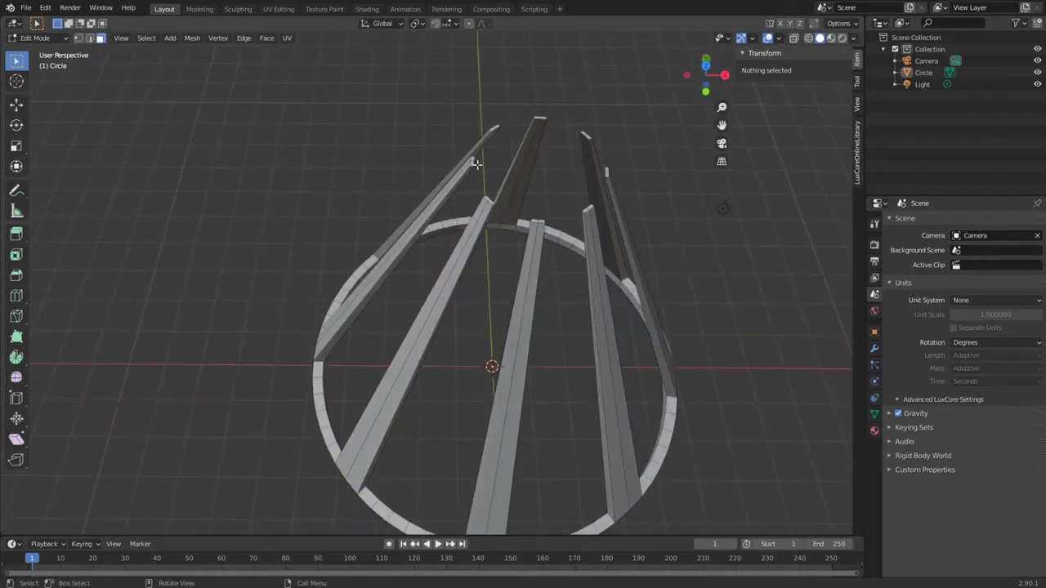
pyautogui.moveTo(476, 163); pyautogui.dragTo(498, 234, button='middle')
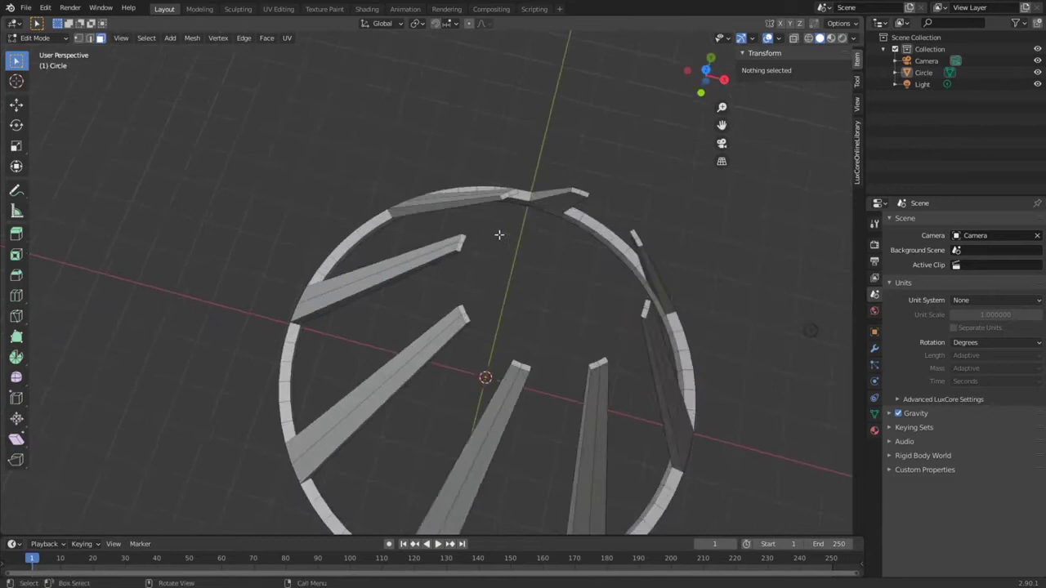
pyautogui.scroll(1, 498, 235)
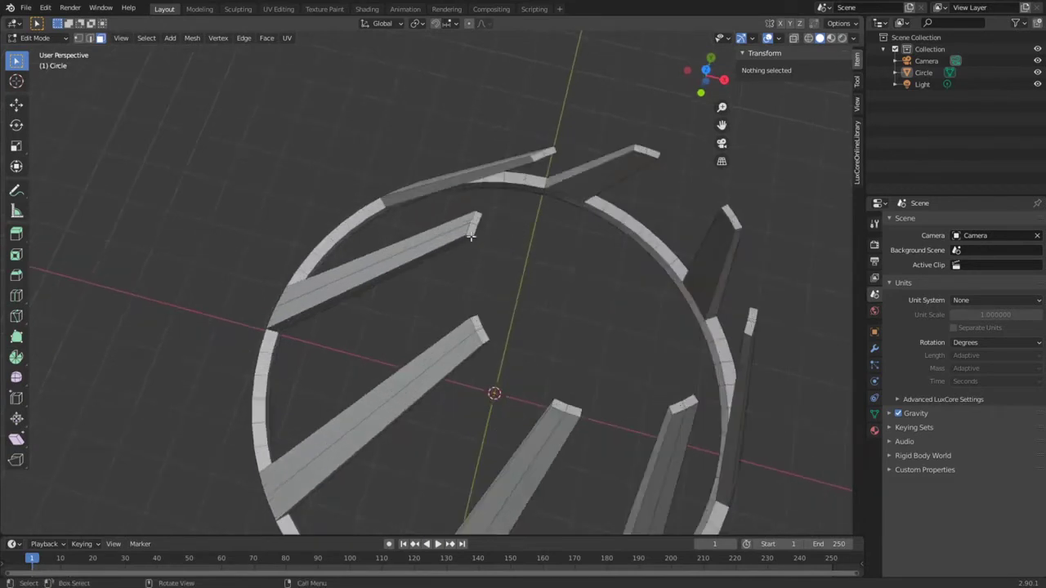
pyautogui.moveTo(508, 236); pyautogui.dragTo(509, 236, button='middle')
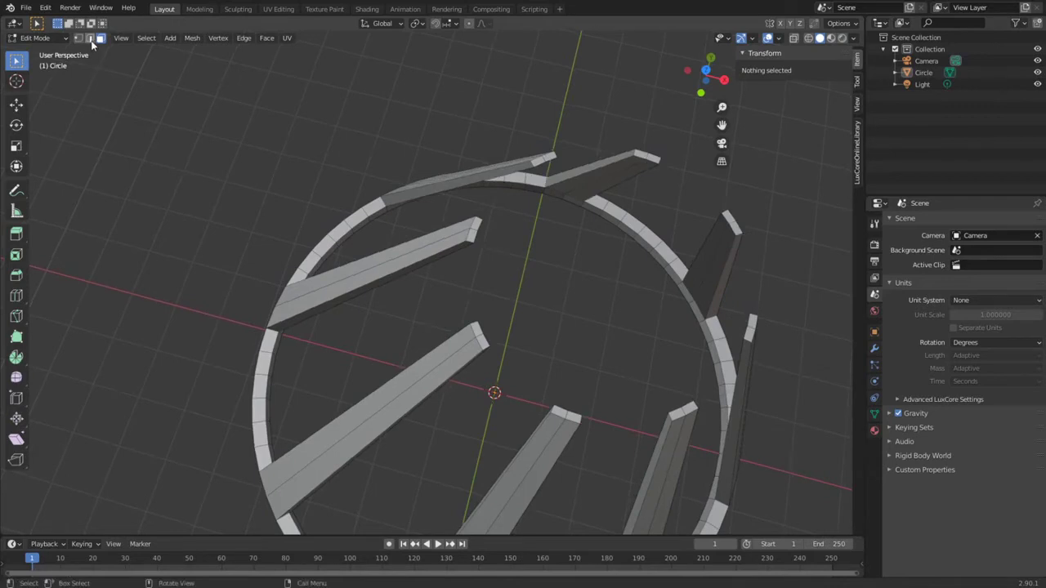
# In Edge select mode, select the inner tip edge of all eight pillars
pyautogui.click(91, 40)
pyautogui.click(475, 236)
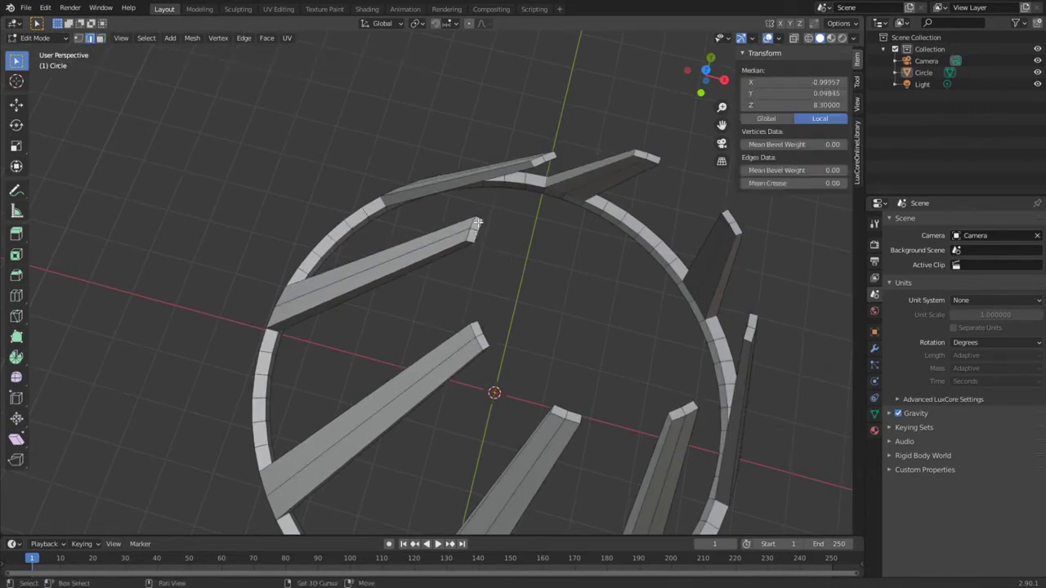
pyautogui.click(539, 160)
pyautogui.click(642, 157)
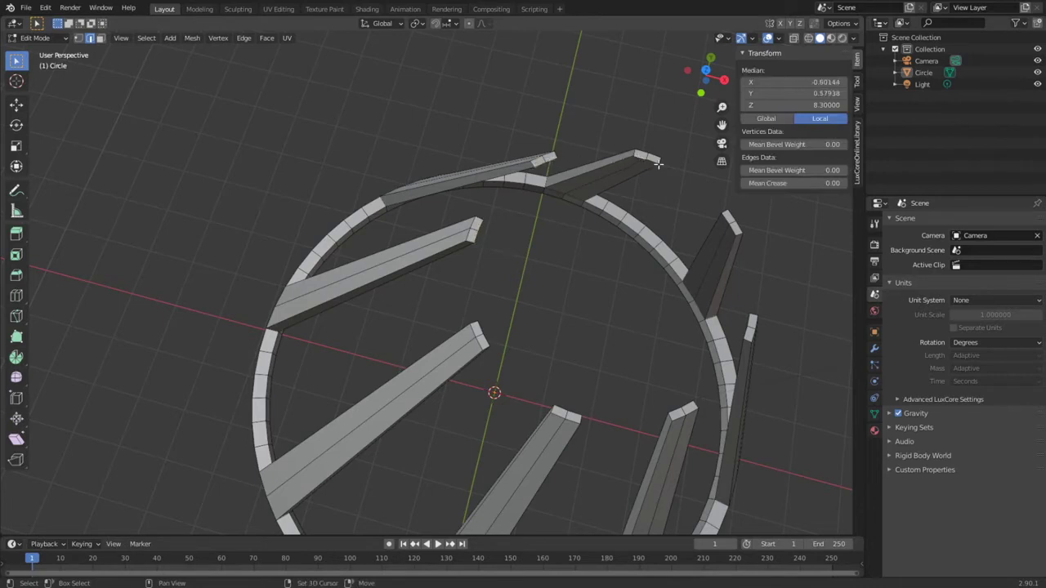
pyautogui.click(726, 217)
pyautogui.click(751, 321)
pyautogui.click(686, 402)
pyautogui.click(576, 415)
pyautogui.click(486, 339)
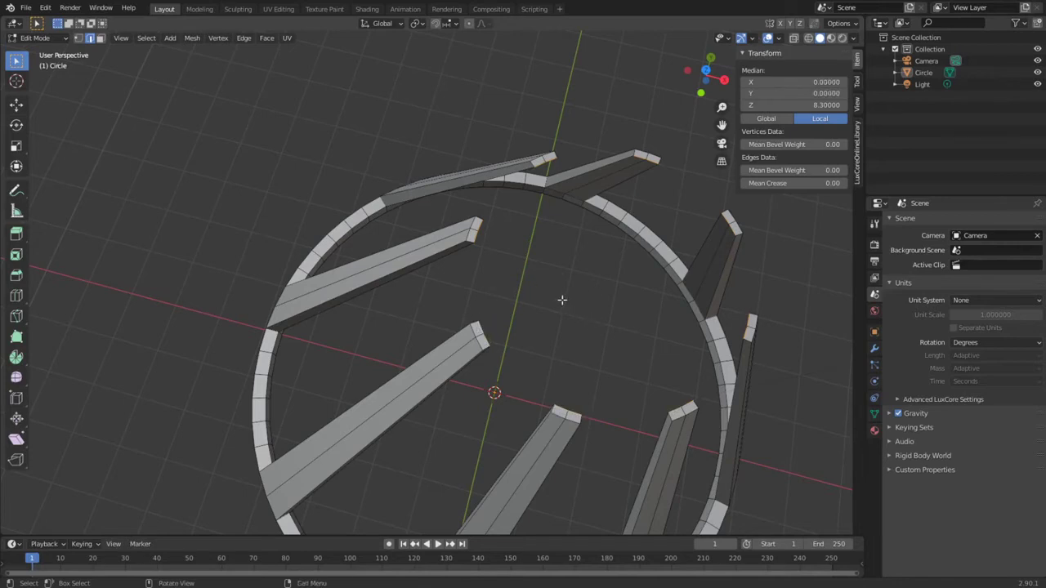
# Look straight down from top view and zoom in toward the ring's centre
pyautogui.press('KP_7')
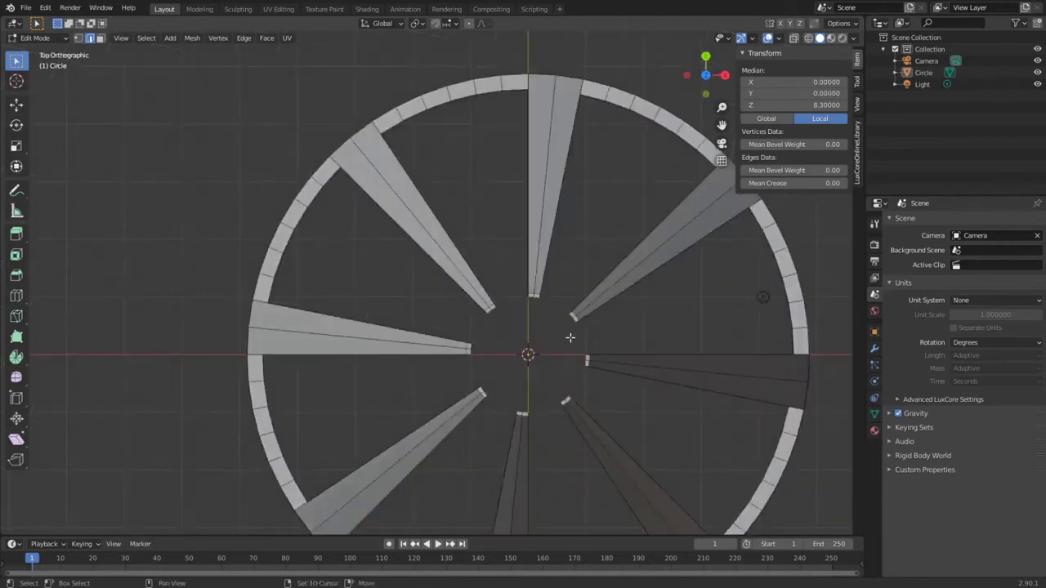
pyautogui.moveTo(570, 338)
pyautogui.keyDown('shift'); pyautogui.mouseDown(button='middle')
pyautogui.moveTo(535, 264)
pyautogui.moveTo(486, 275)
pyautogui.mouseUp(button='middle'); pyautogui.keyUp('shift')
pyautogui.scroll(1, 534, 264)
pyautogui.scroll(1, 533, 266)
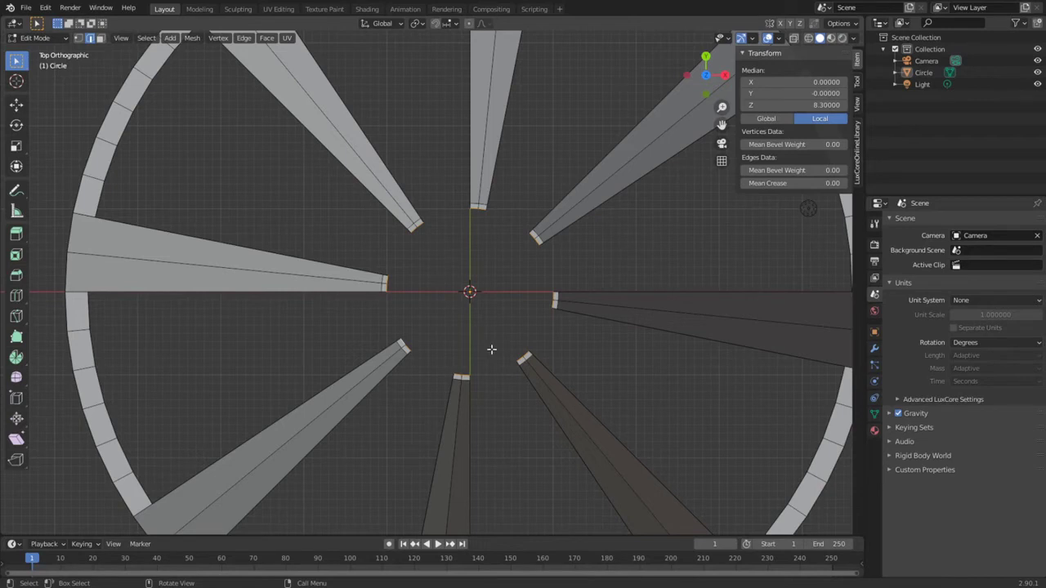
# Scale the selected pillar tip edges to 0.85 toward the centre and orbit to check
pyautogui.press('s')
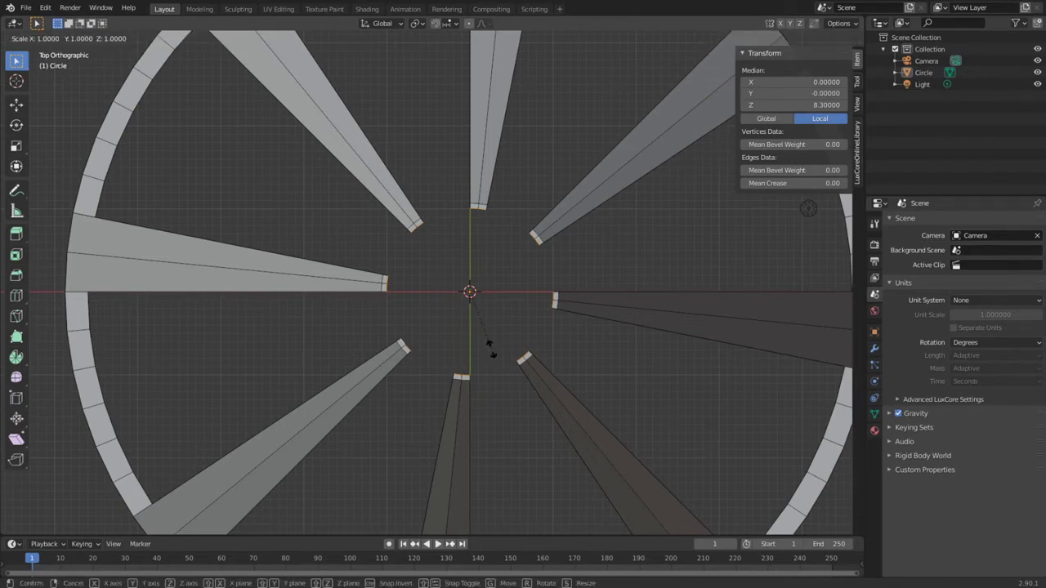
pyautogui.write('0.85')
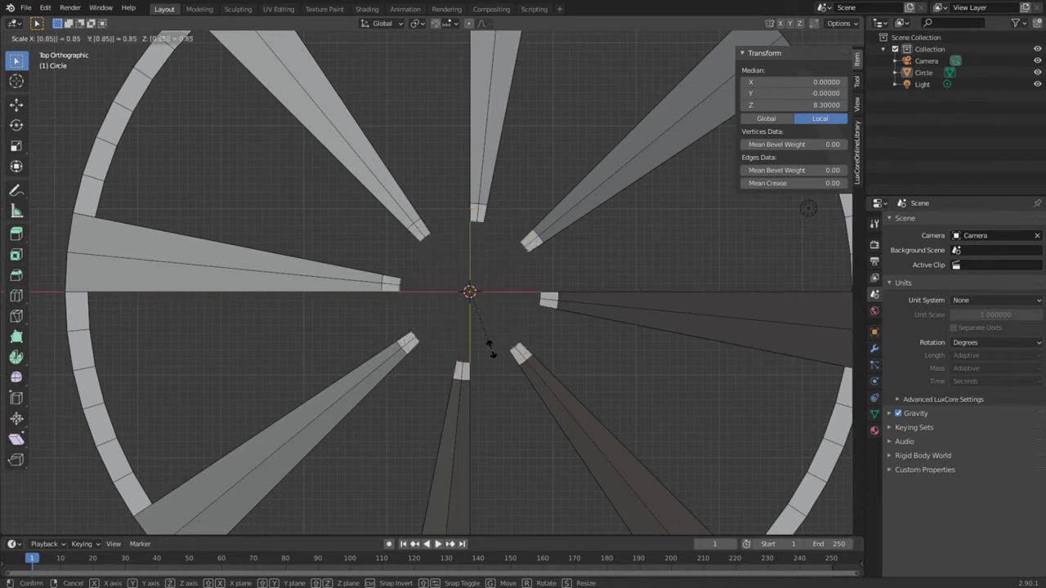
pyautogui.press('Return')
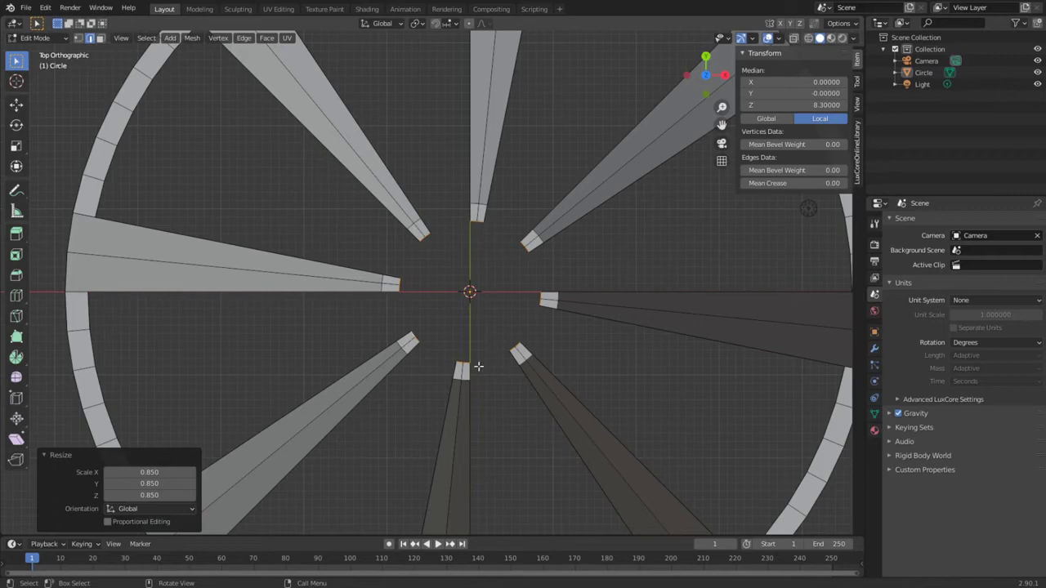
pyautogui.moveTo(434, 408)
pyautogui.mouseDown(button='middle')
pyautogui.moveTo(439, 365)
pyautogui.moveTo(414, 283)
pyautogui.moveTo(400, 291)
pyautogui.moveTo(397, 362)
pyautogui.mouseUp(button='middle')
pyautogui.moveTo(385, 139)
pyautogui.mouseDown(button='middle')
pyautogui.moveTo(368, 238)
pyautogui.moveTo(245, 326)
pyautogui.mouseUp(button='middle')
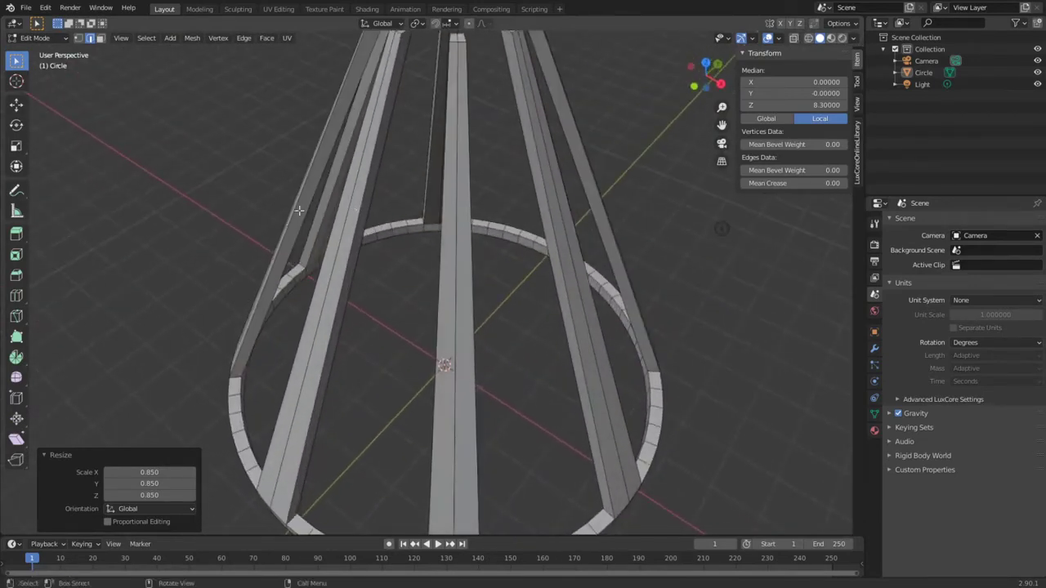
pyautogui.moveTo(299, 211)
pyautogui.mouseDown(button='middle')
pyautogui.moveTo(324, 205)
pyautogui.moveTo(338, 242)
pyautogui.mouseUp(button='middle')
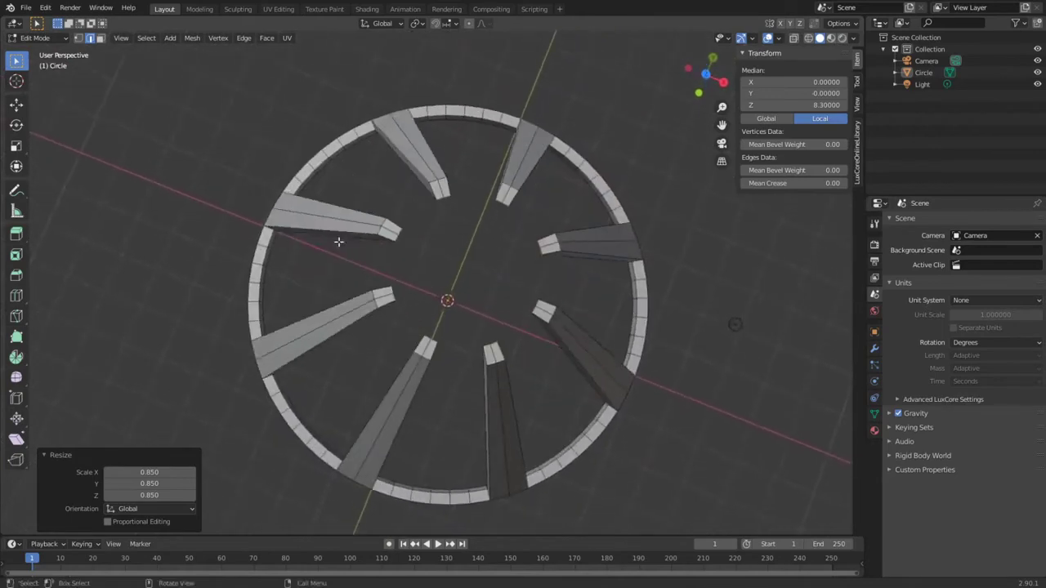
# Clear the selection and switch to Vertex select mode
pyautogui.press('a')
pyautogui.hotkey('alt', 'a')
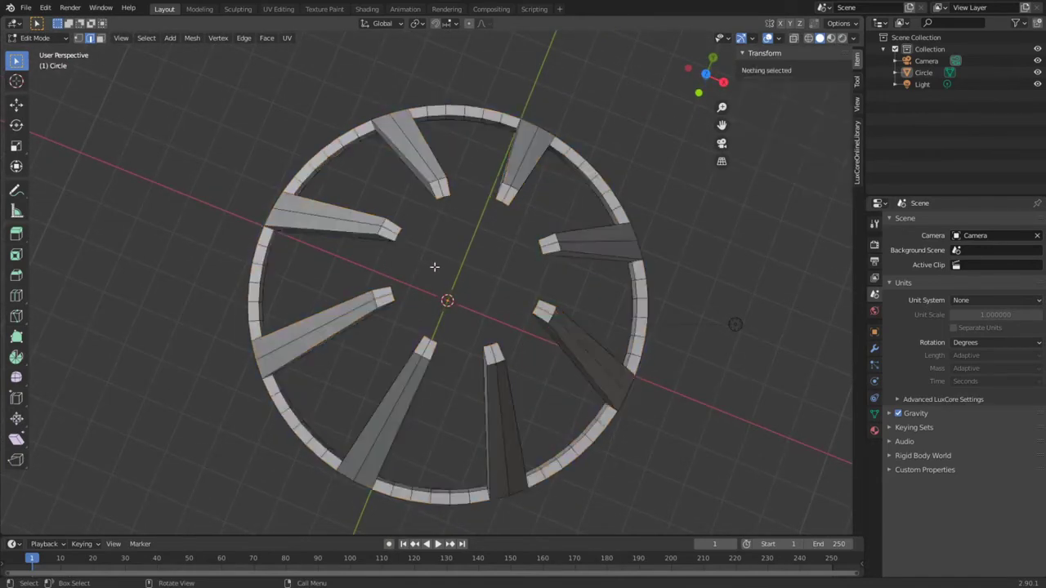
pyautogui.moveTo(426, 266)
pyautogui.mouseDown(button='middle')
pyautogui.moveTo(404, 247)
pyautogui.moveTo(390, 257)
pyautogui.moveTo(402, 256)
pyautogui.mouseUp(button='middle')
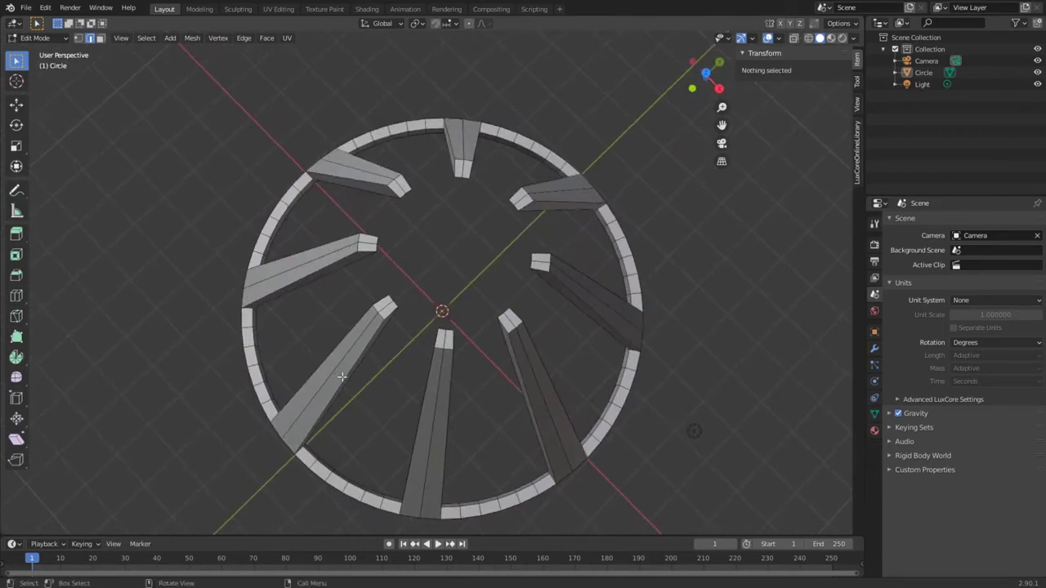
pyautogui.moveTo(381, 325); pyautogui.dragTo(530, 270, button='middle')
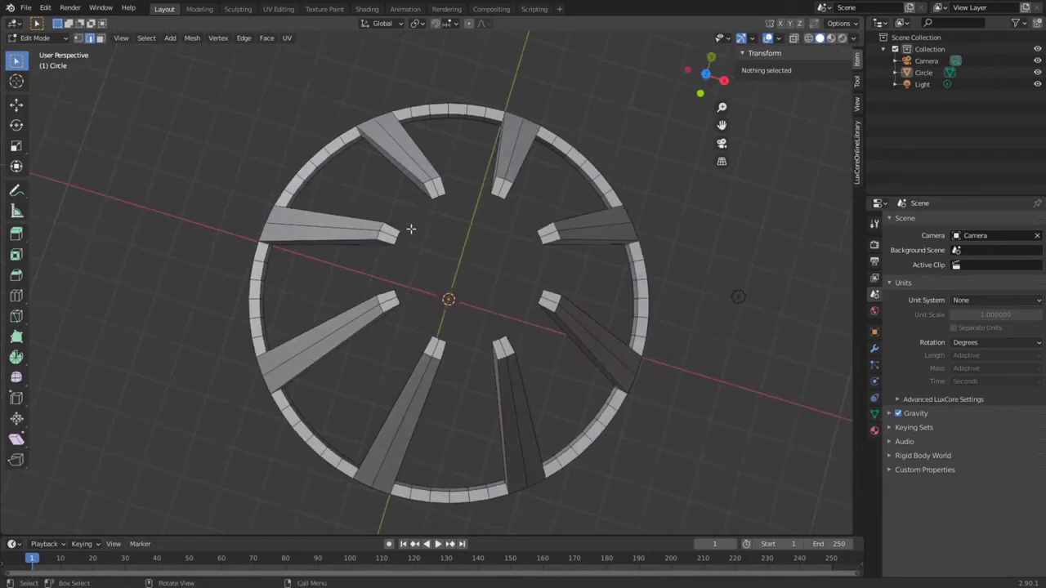
pyautogui.click(79, 36)
# Merge the first six pairs of neighbouring pillar-tip vertices at their centre
pyautogui.scroll(1, 438, 215)
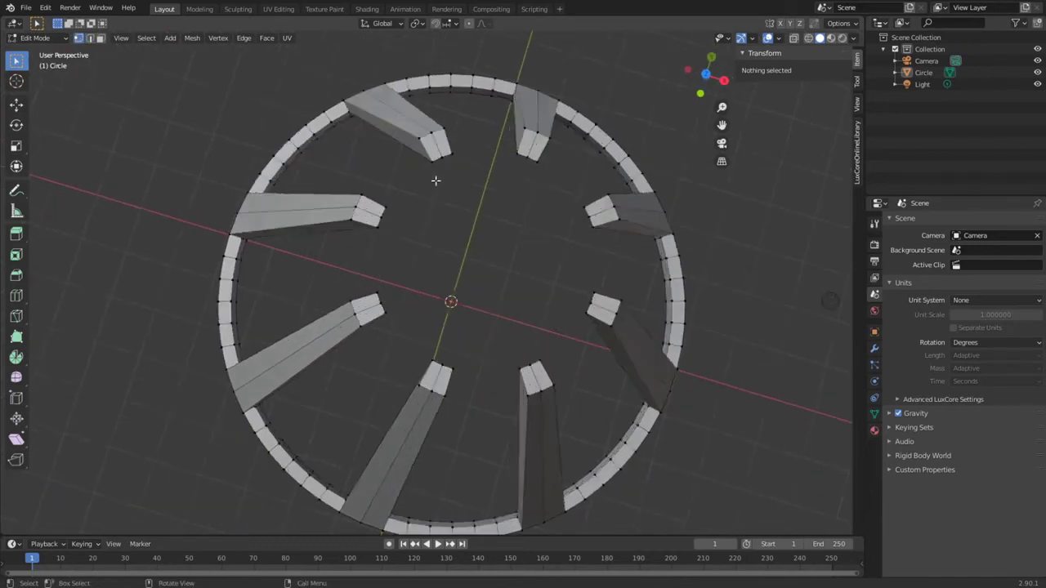
pyautogui.moveTo(421, 188); pyautogui.dragTo(424, 190, button='middle')
pyautogui.click(423, 187)
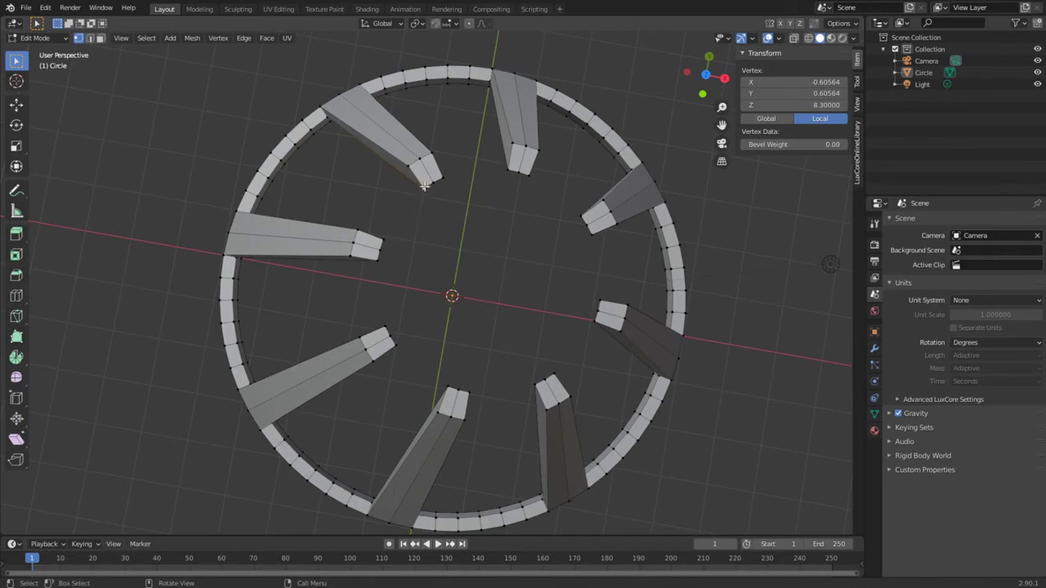
pyautogui.keyDown('shift'); pyautogui.click(382, 237); pyautogui.keyUp('shift')
pyautogui.press('m')
pyautogui.click(373, 275)
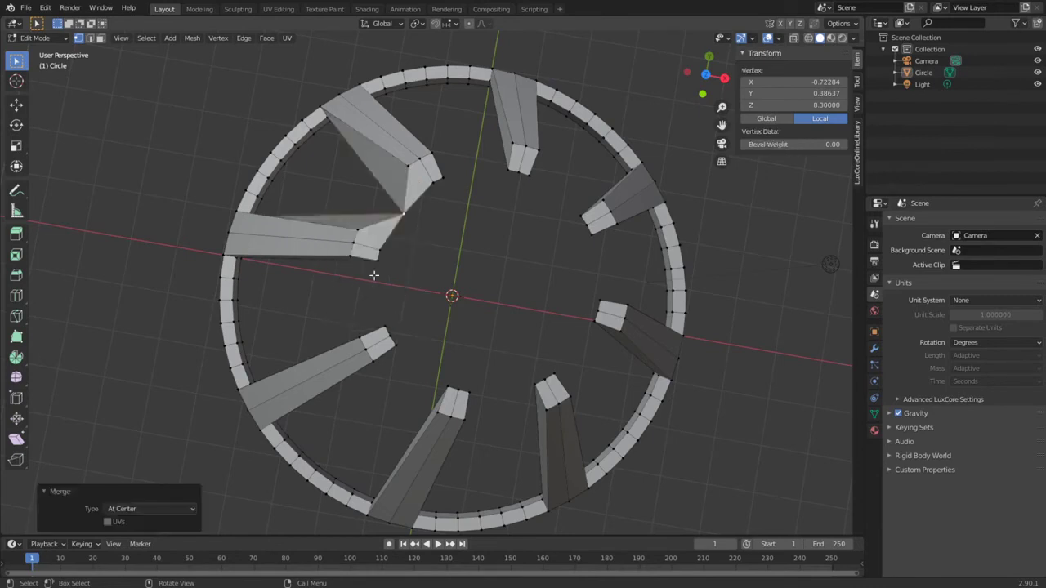
pyautogui.keyDown('shift'); pyautogui.click(356, 231); pyautogui.keyUp('shift')
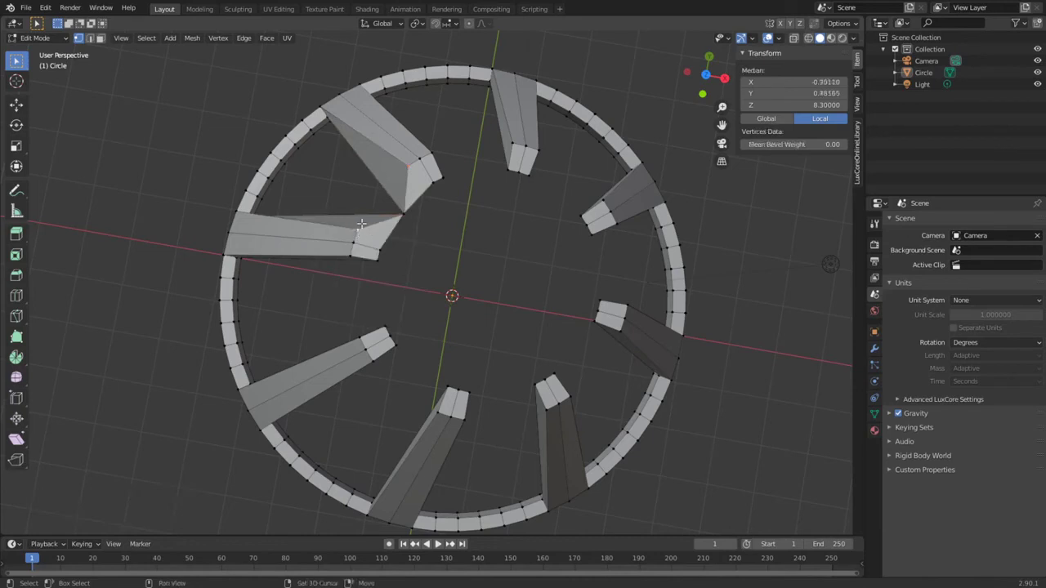
pyautogui.press('m')
pyautogui.click(376, 168)
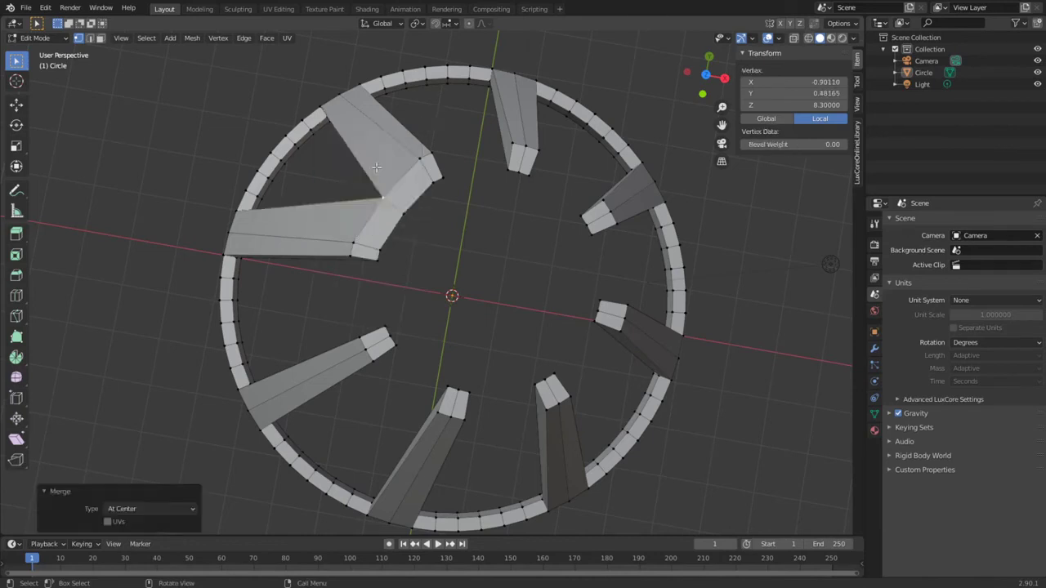
pyautogui.click(433, 155)
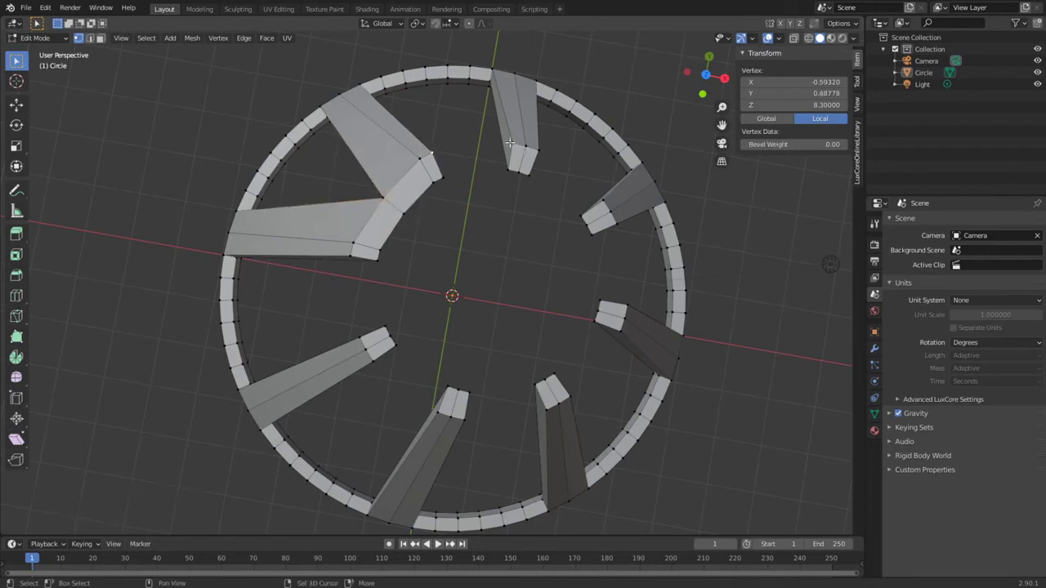
pyautogui.keyDown('shift'); pyautogui.click(510, 143); pyautogui.keyUp('shift')
pyautogui.press('m')
pyautogui.click(504, 145)
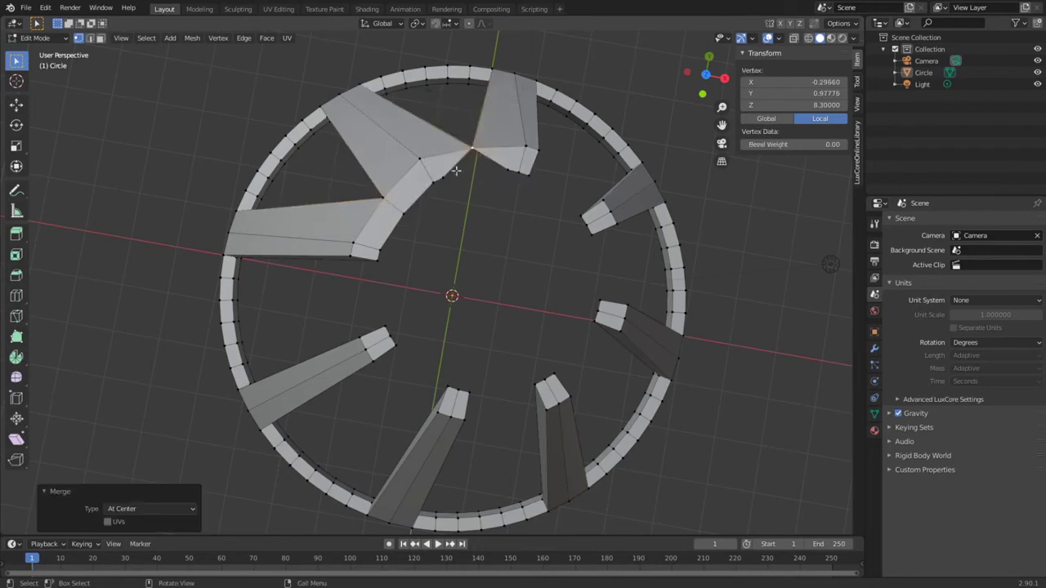
pyautogui.click(501, 170)
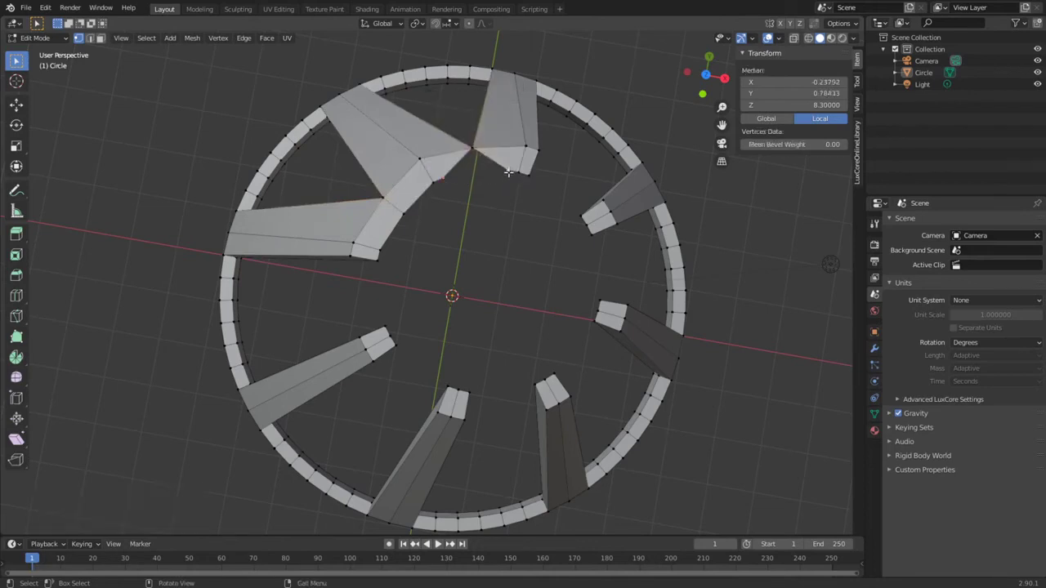
pyautogui.press('m')
pyautogui.click(488, 173)
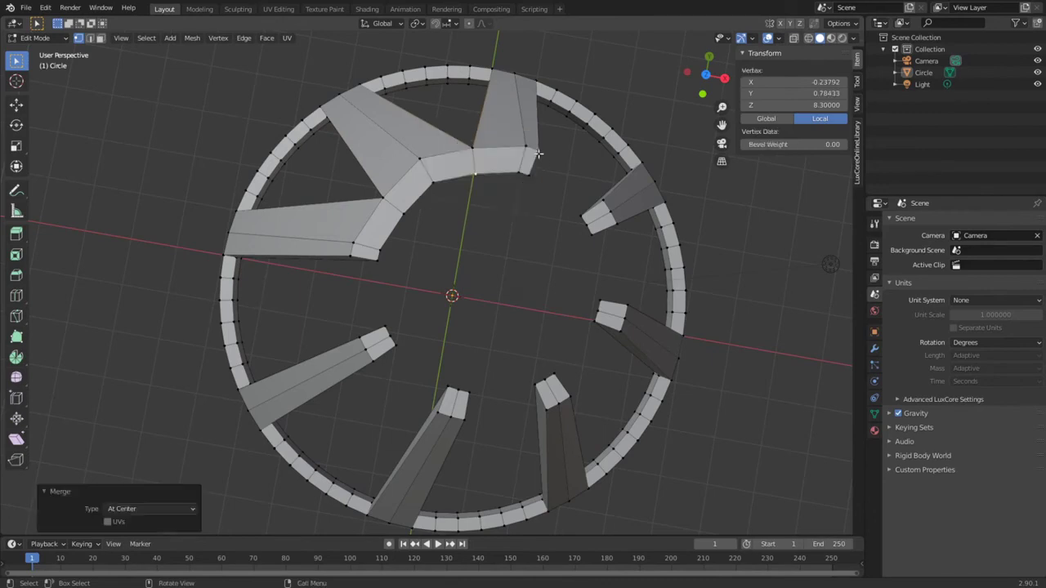
pyautogui.keyDown('shift'); pyautogui.click(602, 200); pyautogui.keyUp('shift')
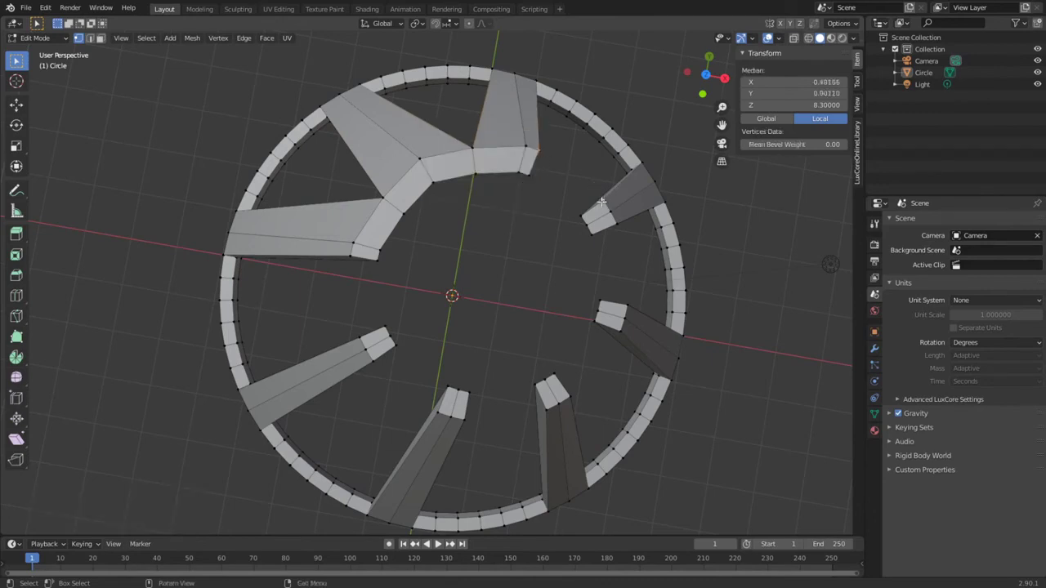
pyautogui.press('m')
pyautogui.click(590, 205)
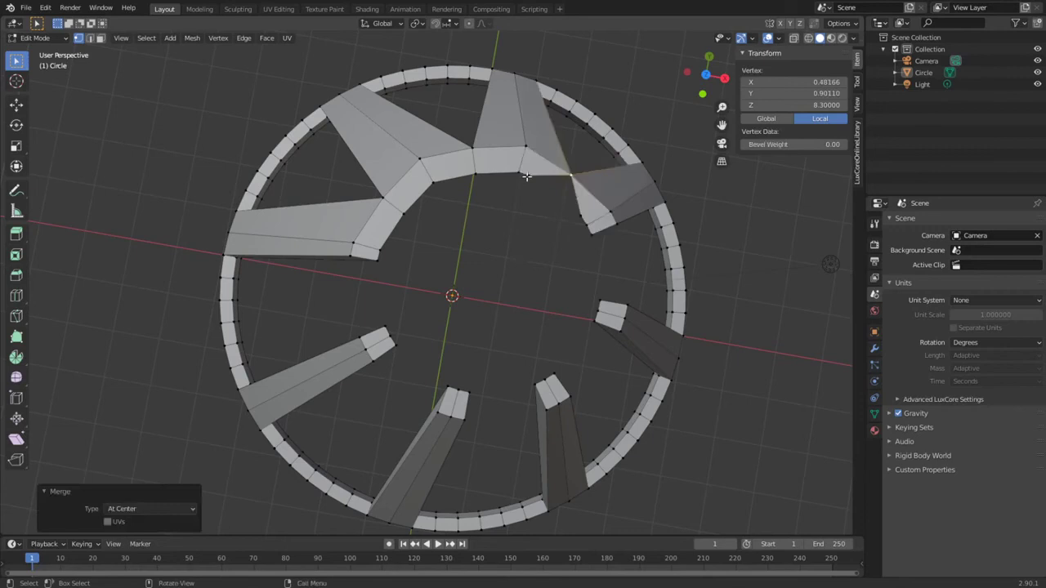
pyautogui.keyDown('shift'); pyautogui.click(572, 221); pyautogui.keyUp('shift')
pyautogui.press('m')
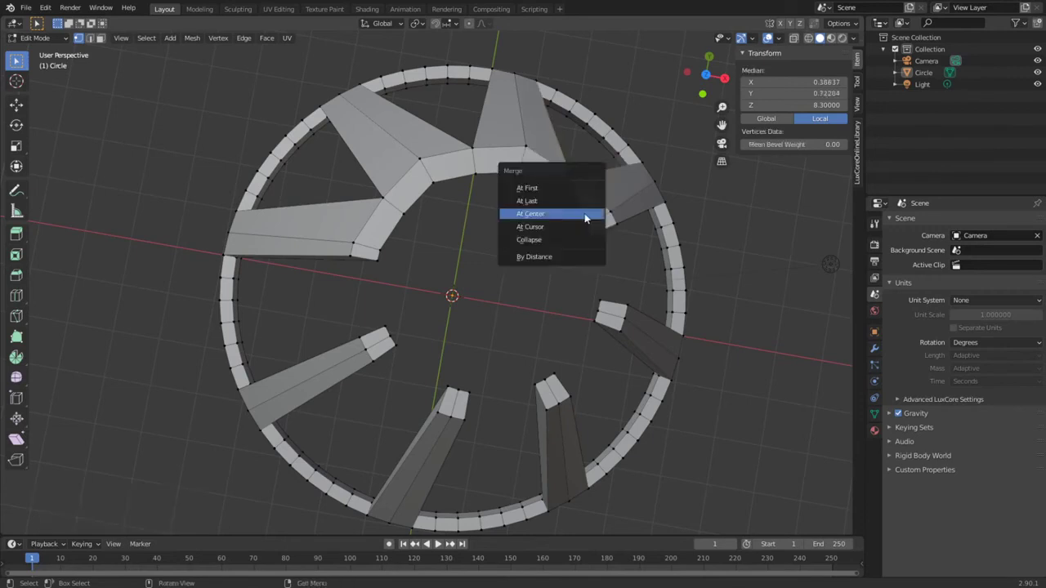
pyautogui.click(563, 211)
# Merge five more pairs of pillar-top corners at centre around the right-hand pillars
pyautogui.moveTo(550, 224); pyautogui.dragTo(533, 216, button='middle')
pyautogui.click(618, 211)
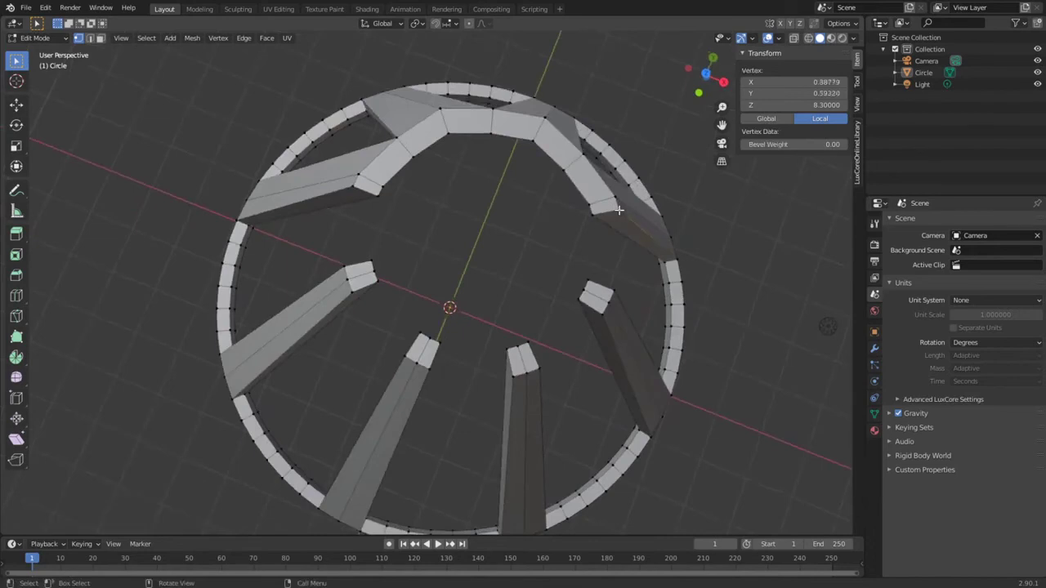
pyautogui.keyDown('shift'); pyautogui.click(614, 291); pyautogui.keyUp('shift')
pyautogui.press('m')
pyautogui.click(612, 259)
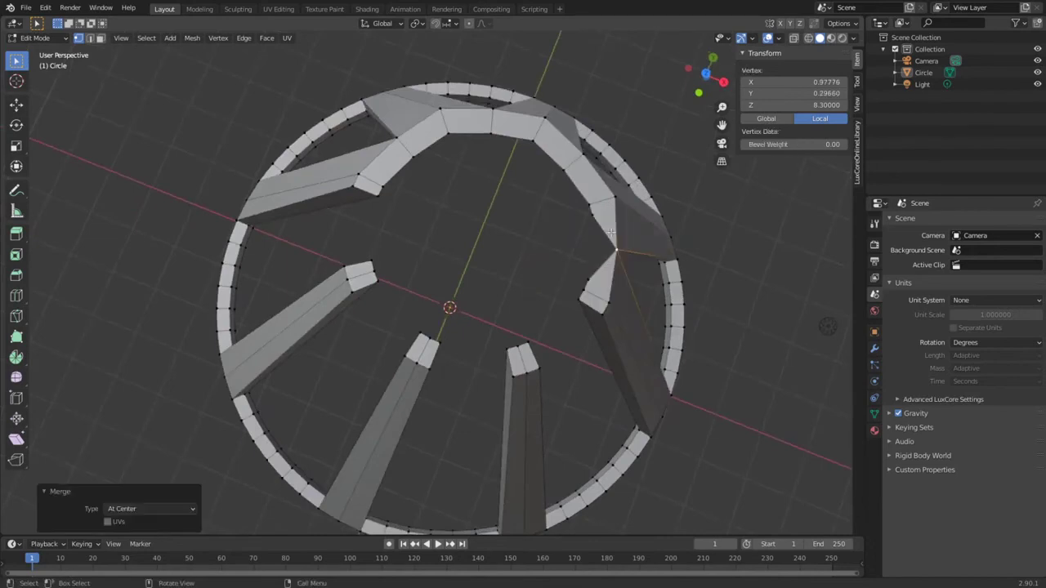
pyautogui.click(614, 248)
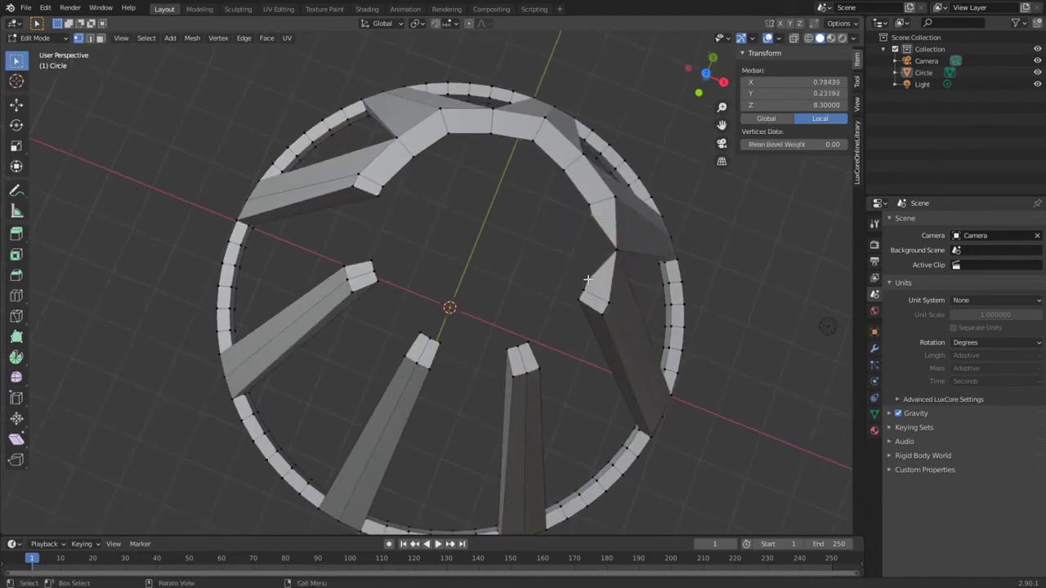
pyautogui.press('m')
pyautogui.click(584, 278)
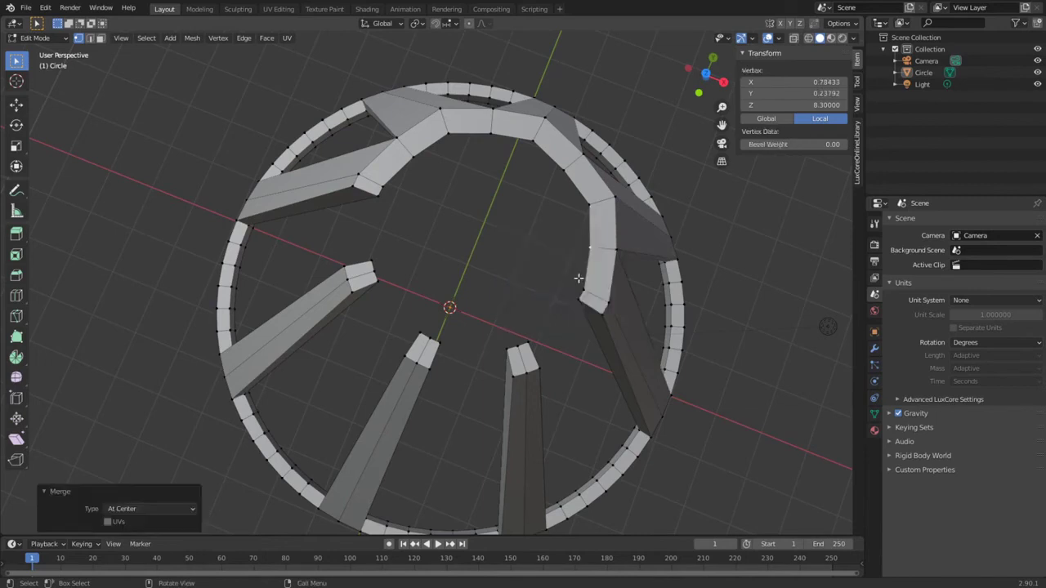
pyautogui.click(530, 343)
pyautogui.keyDown('shift'); pyautogui.click(580, 298); pyautogui.keyUp('shift')
pyautogui.press('m')
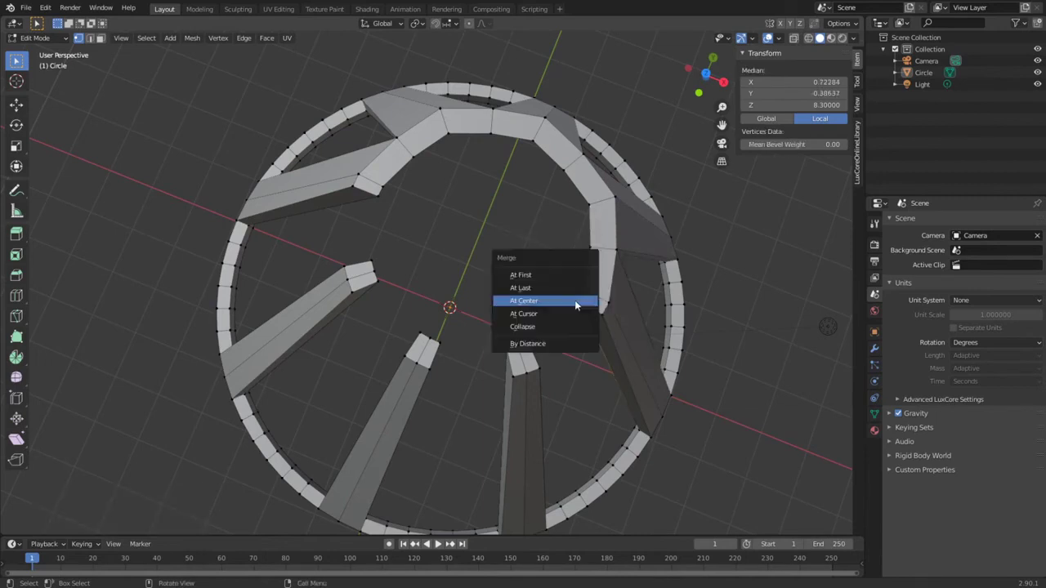
pyautogui.click(574, 301)
pyautogui.click(540, 368)
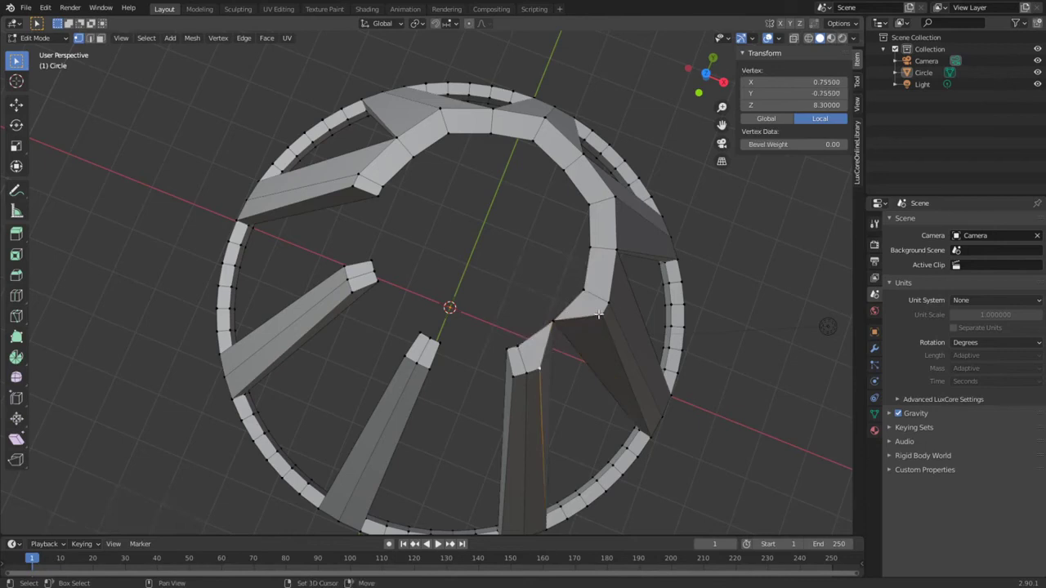
pyautogui.keyDown('shift'); pyautogui.click(599, 313); pyautogui.keyUp('shift')
pyautogui.press('m')
pyautogui.click(594, 314)
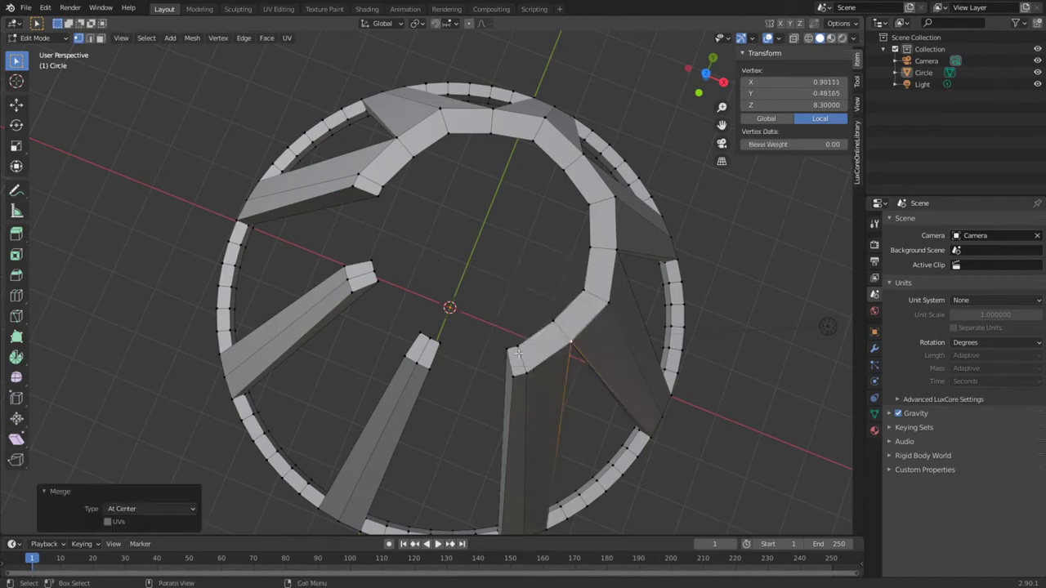
pyautogui.click(439, 344)
pyautogui.keyDown('shift'); pyautogui.click(509, 352); pyautogui.keyUp('shift')
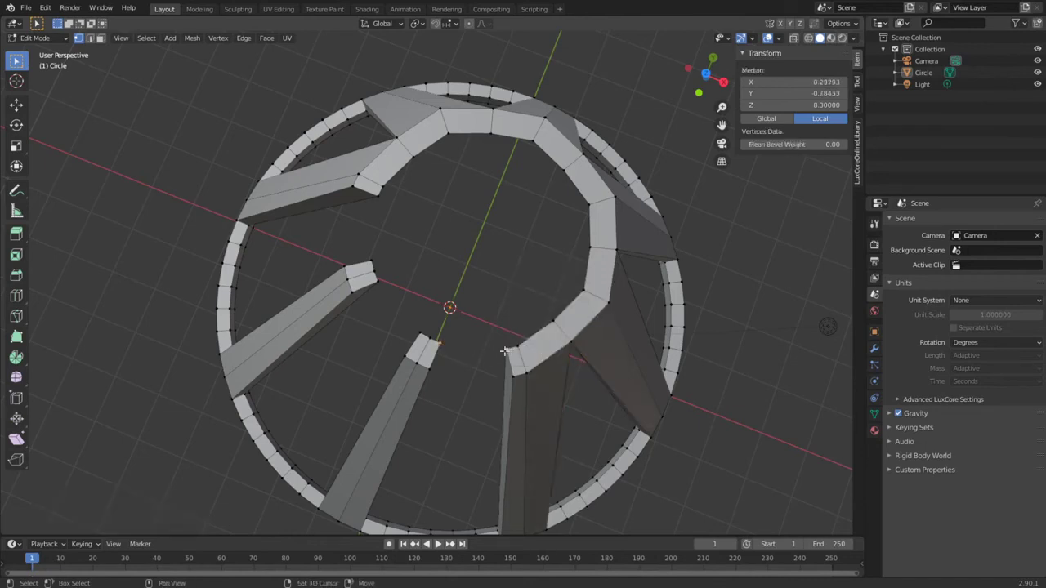
pyautogui.press('m')
pyautogui.click(441, 382)
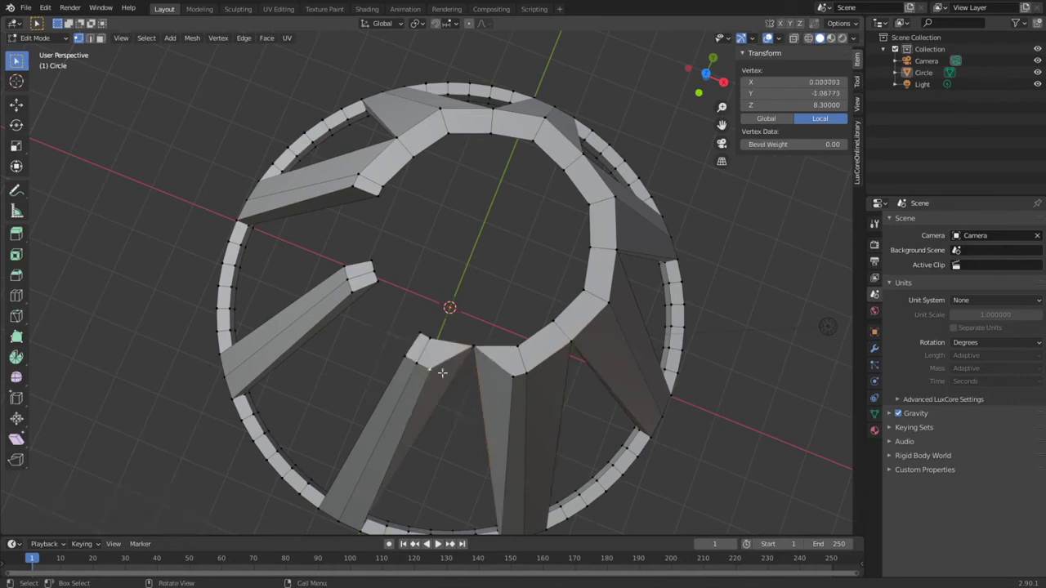
# Merge the last five pairs of pillar corners at centre, closing the top ring
pyautogui.click(431, 368)
pyautogui.press('m')
pyautogui.click(487, 375)
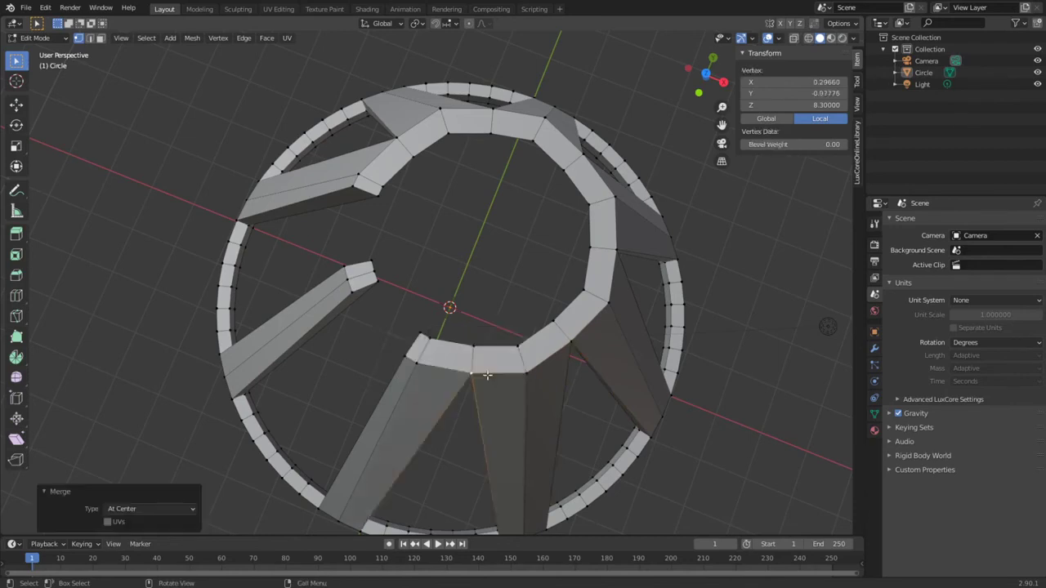
pyautogui.click(416, 339)
pyautogui.keyDown('shift'); pyautogui.click(376, 279); pyautogui.keyUp('shift')
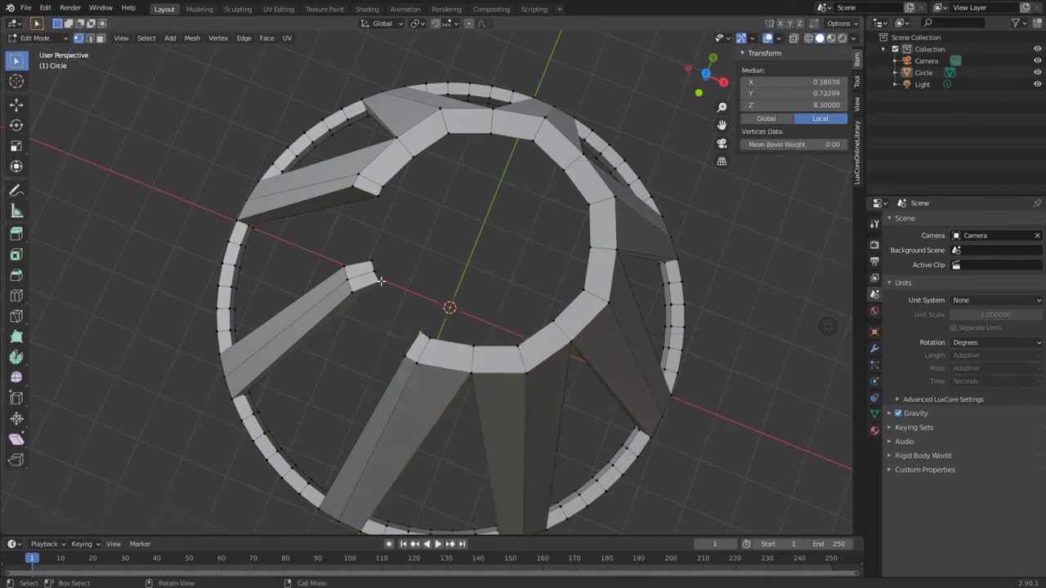
pyautogui.press('m')
pyautogui.click(388, 281)
pyautogui.click(402, 356)
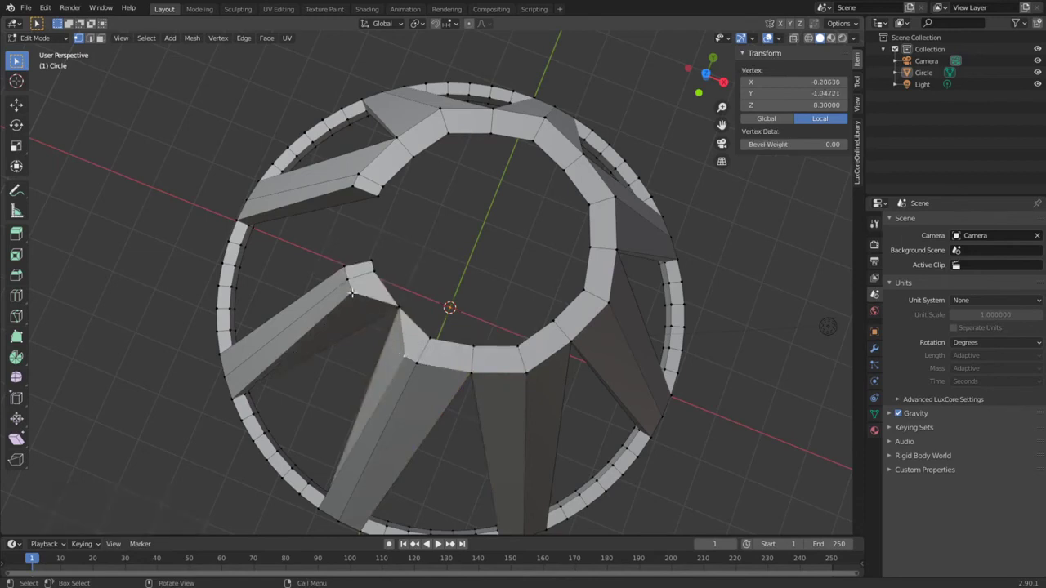
pyautogui.keyDown('shift'); pyautogui.click(403, 355); pyautogui.keyUp('shift')
pyautogui.press('m')
pyautogui.click(391, 332)
pyautogui.click(369, 259)
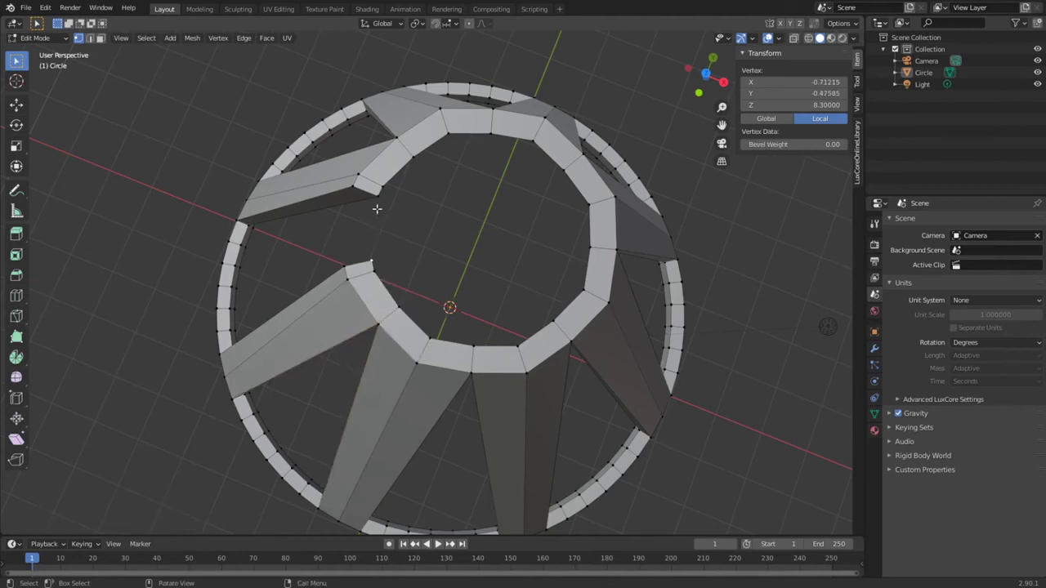
pyautogui.keyDown('shift'); pyautogui.click(376, 194); pyautogui.keyUp('shift')
pyautogui.press('m')
pyautogui.click(381, 227)
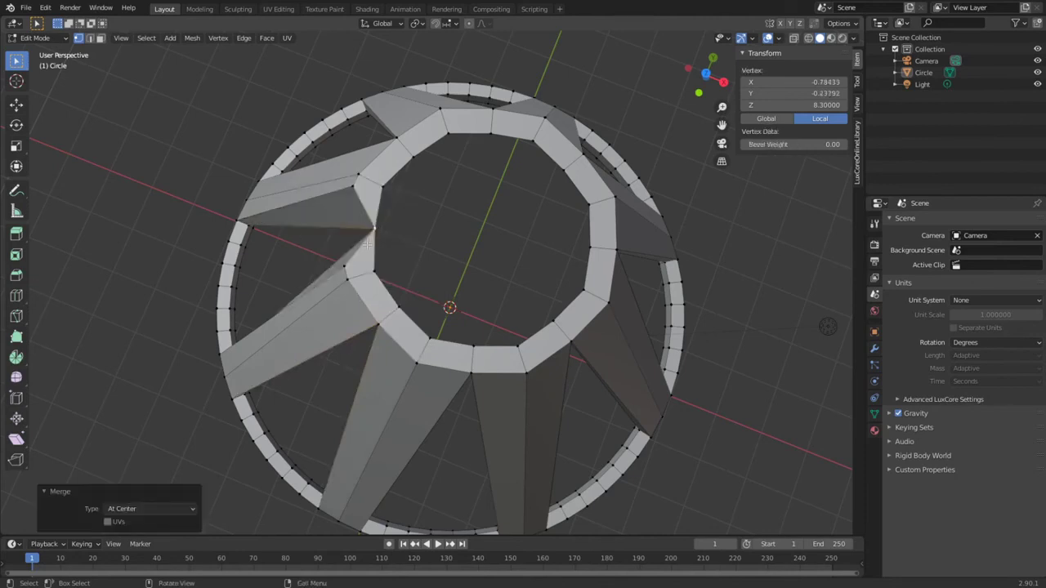
pyautogui.click(356, 234)
pyautogui.keyDown('shift'); pyautogui.click(355, 190); pyautogui.keyUp('shift')
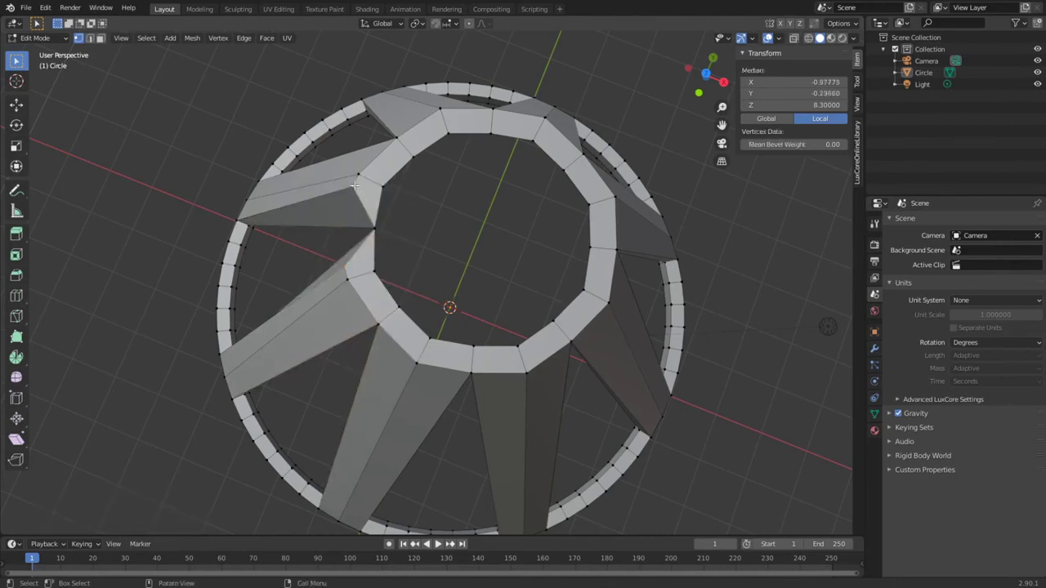
pyautogui.press('m')
pyautogui.click(353, 186)
pyautogui.moveTo(308, 264)
pyautogui.mouseDown(button='middle')
pyautogui.moveTo(430, 202)
pyautogui.moveTo(621, 192)
pyautogui.moveTo(597, 210)
pyautogui.mouseUp(button='middle')
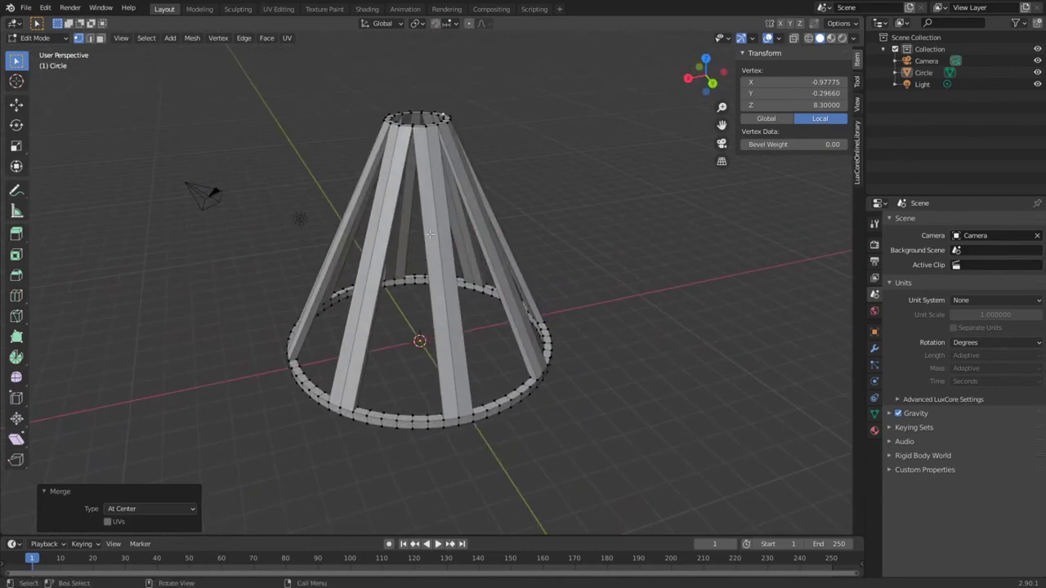
# Orbit and zoom around the cone to look down closely on its joined top rim
pyautogui.moveTo(431, 235); pyautogui.dragTo(374, 173, button='middle')
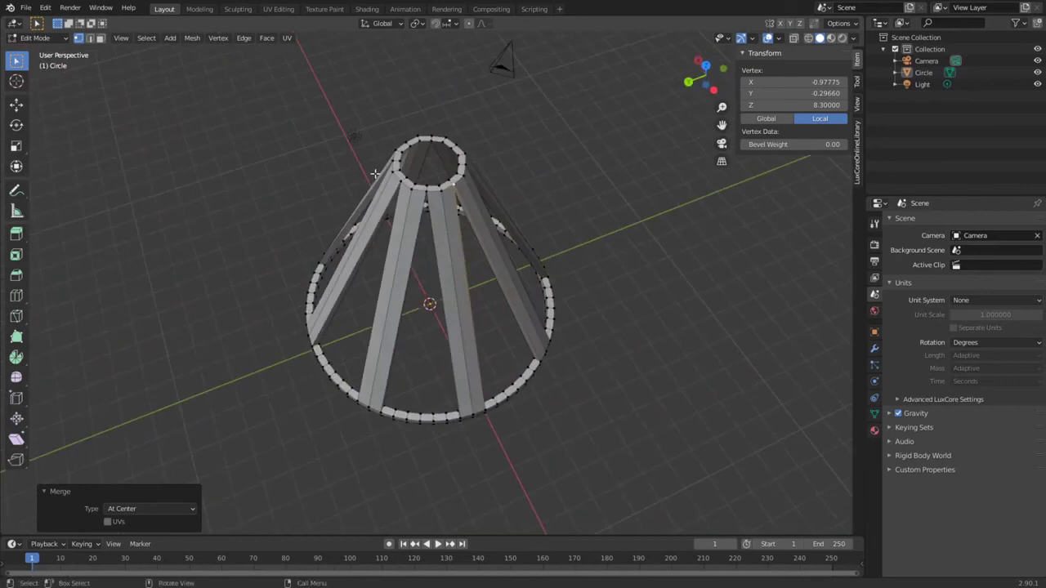
pyautogui.scroll(3, 374, 173)
pyautogui.moveTo(375, 173)
pyautogui.mouseDown(button='middle')
pyautogui.moveTo(407, 275)
pyautogui.moveTo(419, 252)
pyautogui.mouseUp(button='middle')
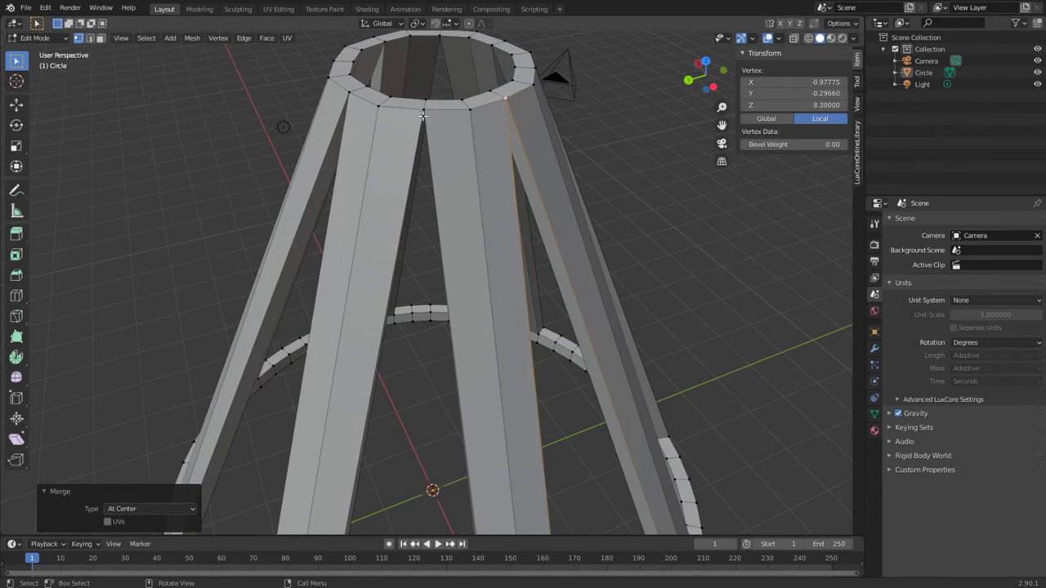
pyautogui.moveTo(424, 112); pyautogui.dragTo(414, 112, button='middle')
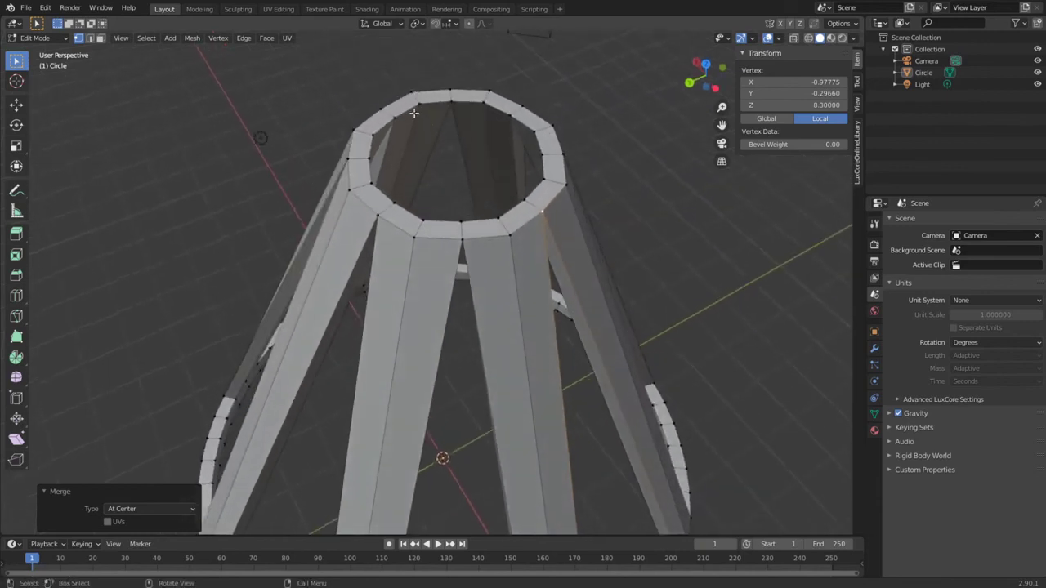
# In Face select mode, pick every face around the top rim, thirteen in all
pyautogui.click(100, 37)
pyautogui.click(360, 175)
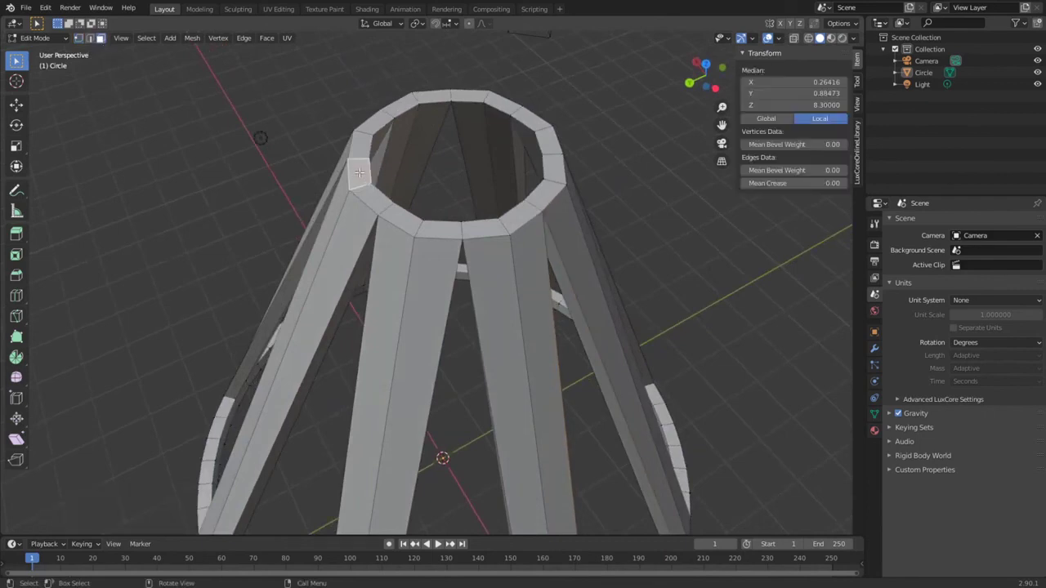
pyautogui.keyDown('shift'); pyautogui.click(378, 130); pyautogui.keyUp('shift')
pyautogui.keyDown('shift'); pyautogui.click(437, 96); pyautogui.keyUp('shift')
pyautogui.keyDown('shift'); pyautogui.click(469, 97); pyautogui.keyUp('shift')
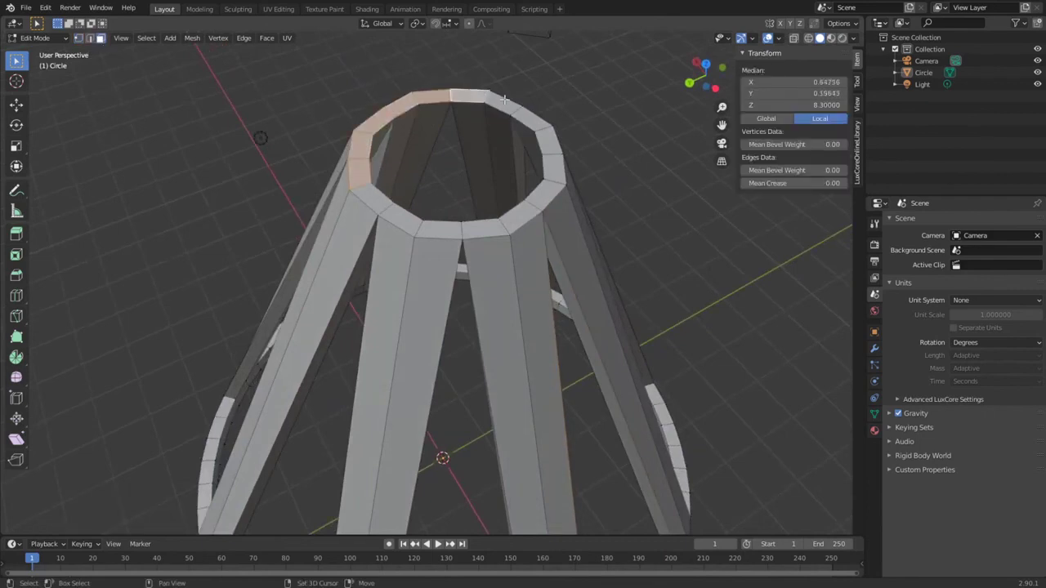
pyautogui.keyDown('shift'); pyautogui.click(504, 99); pyautogui.keyUp('shift')
pyautogui.keyDown('shift'); pyautogui.click(531, 116); pyautogui.keyUp('shift')
pyautogui.keyDown('shift'); pyautogui.click(547, 143); pyautogui.keyUp('shift')
pyautogui.keyDown('shift'); pyautogui.click(553, 173); pyautogui.keyUp('shift')
pyautogui.keyDown('shift'); pyautogui.click(539, 199); pyautogui.keyUp('shift')
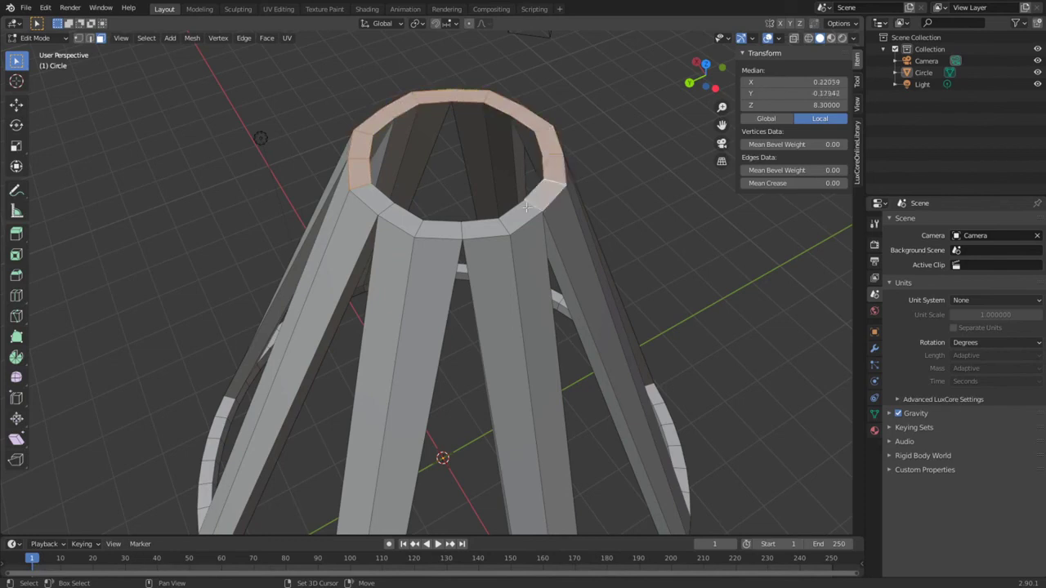
pyautogui.keyDown('shift'); pyautogui.click(513, 218); pyautogui.keyUp('shift')
pyautogui.keyDown('shift'); pyautogui.click(482, 229); pyautogui.keyUp('shift')
pyautogui.keyDown('shift'); pyautogui.click(425, 229); pyautogui.keyUp('shift')
pyautogui.keyDown('shift'); pyautogui.click(364, 196); pyautogui.keyUp('shift')
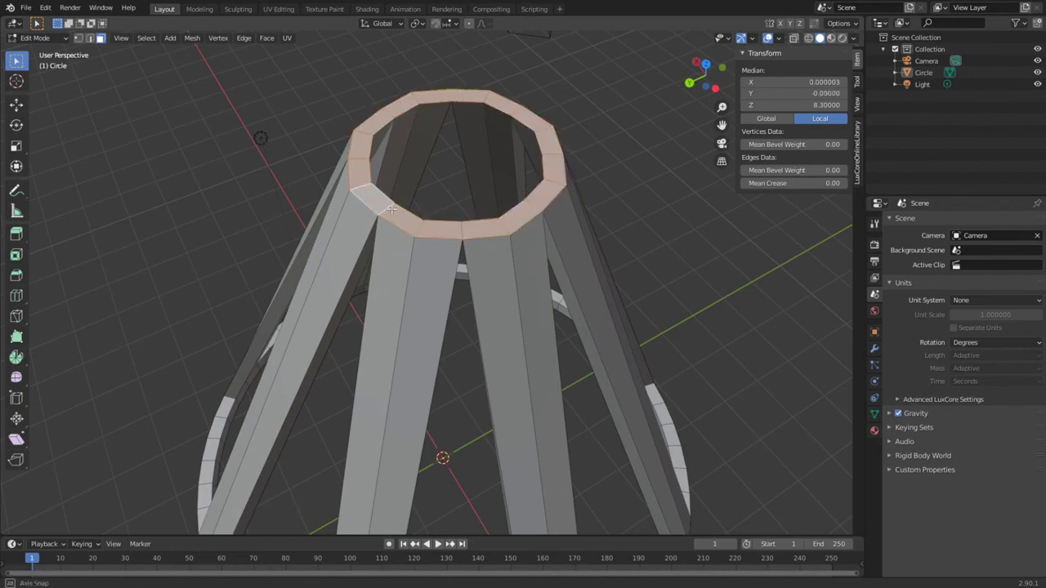
pyautogui.moveTo(365, 196); pyautogui.dragTo(455, 219, button='middle')
# Extrude the top rim faces upward and set their Median Z to 8.5
pyautogui.press('e')
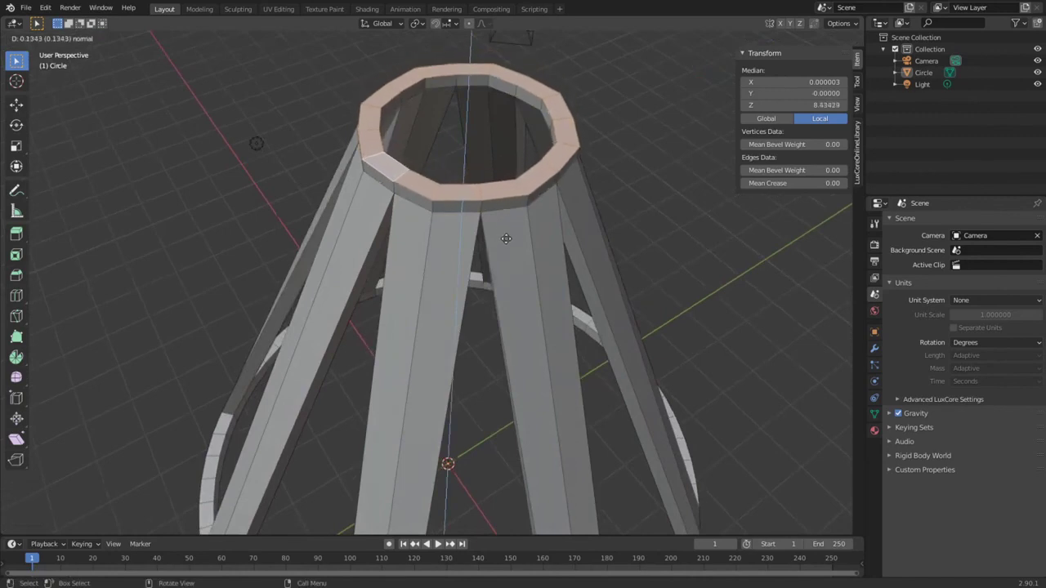
pyautogui.click(505, 232)
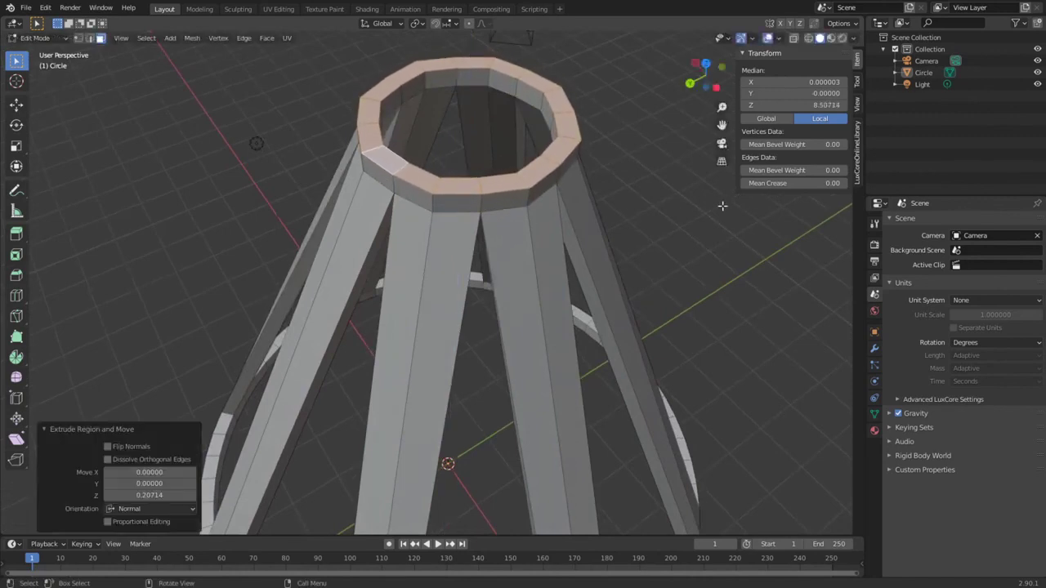
pyautogui.click(805, 105)
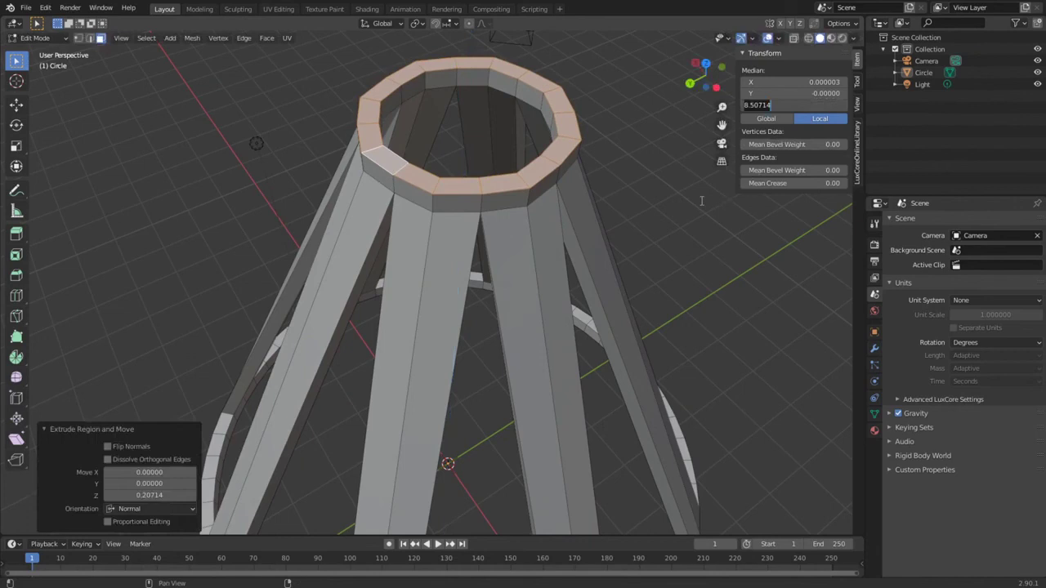
pyautogui.write('8.5')
pyautogui.press('Return')
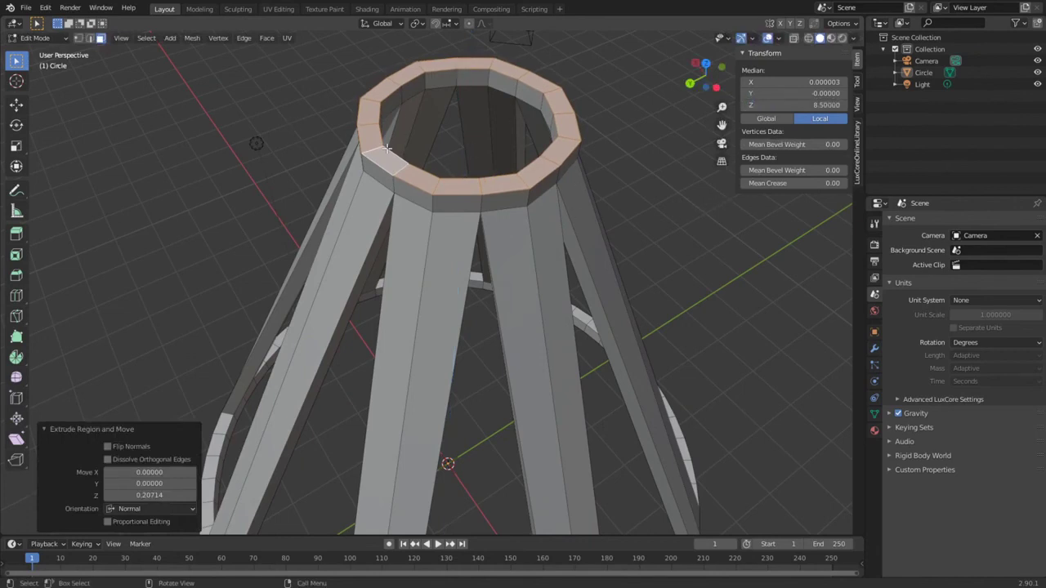
# Zoom out to view the whole lamp frame and return to Object Mode
pyautogui.scroll(-3, 426, 263)
pyautogui.scroll(-3, 426, 264)
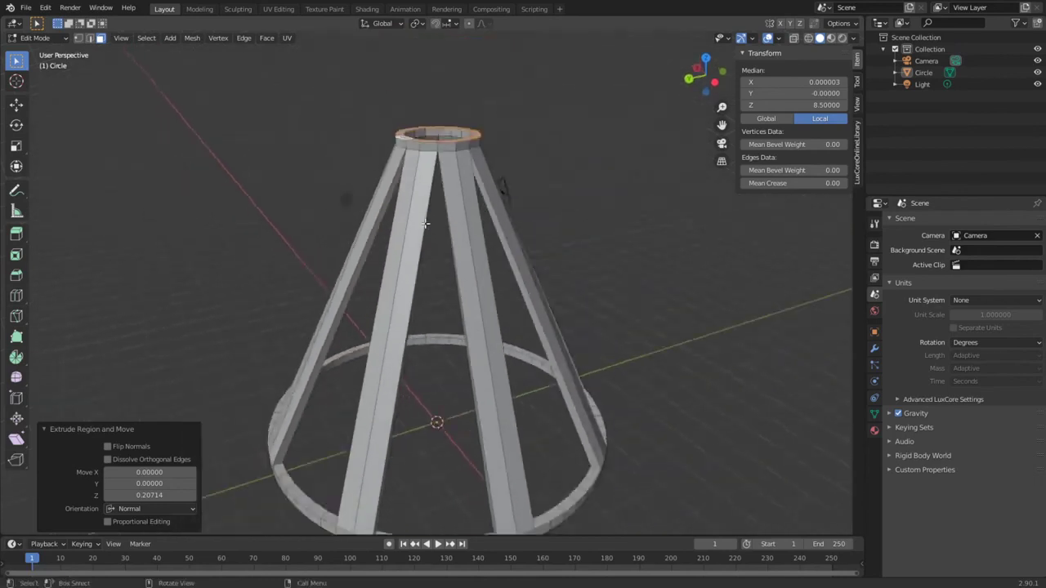
pyautogui.scroll(-2, 426, 264)
pyautogui.moveTo(442, 253)
pyautogui.mouseDown(button='middle')
pyautogui.moveTo(529, 285)
pyautogui.moveTo(590, 330)
pyautogui.moveTo(506, 273)
pyautogui.moveTo(501, 251)
pyautogui.mouseUp(button='middle')
pyautogui.press('Tab')
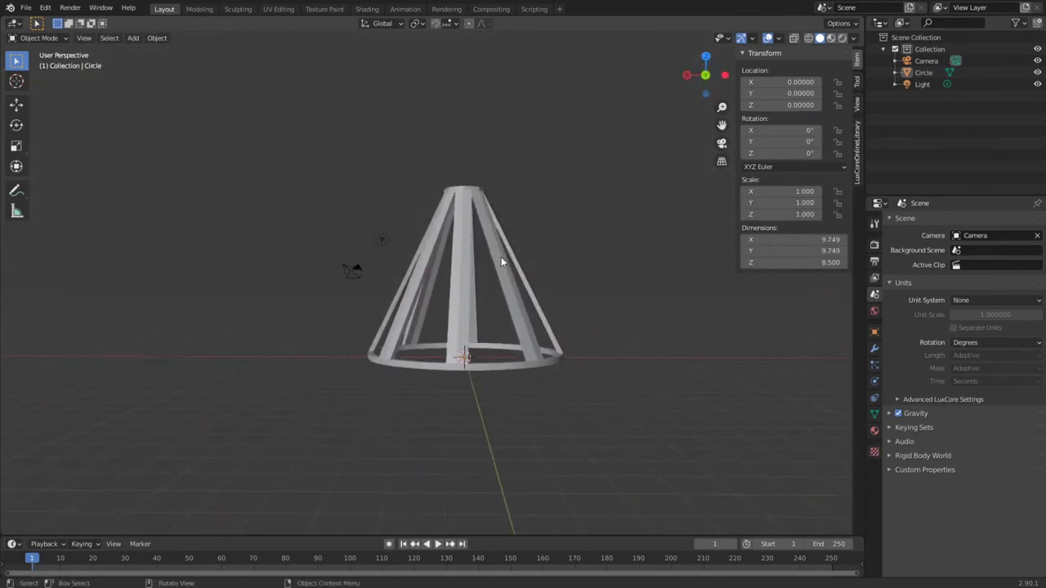